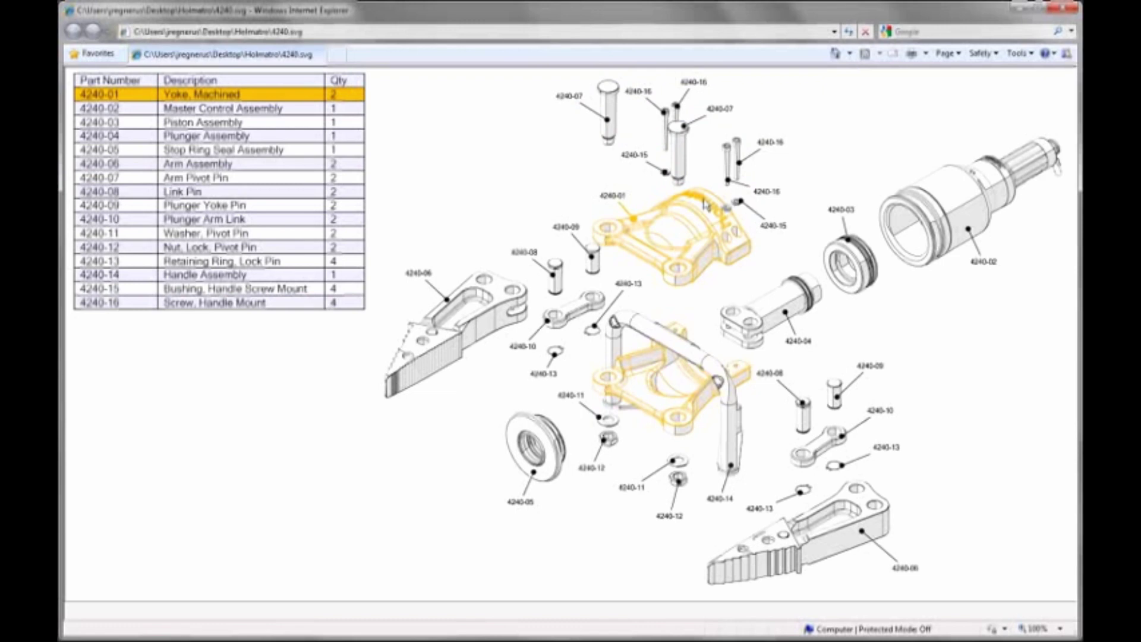
Open the drawing of the Master Control Assembly 4240-02 from the exploded parts diagram
{"action": "left_click", "coordinate": [925, 224]}
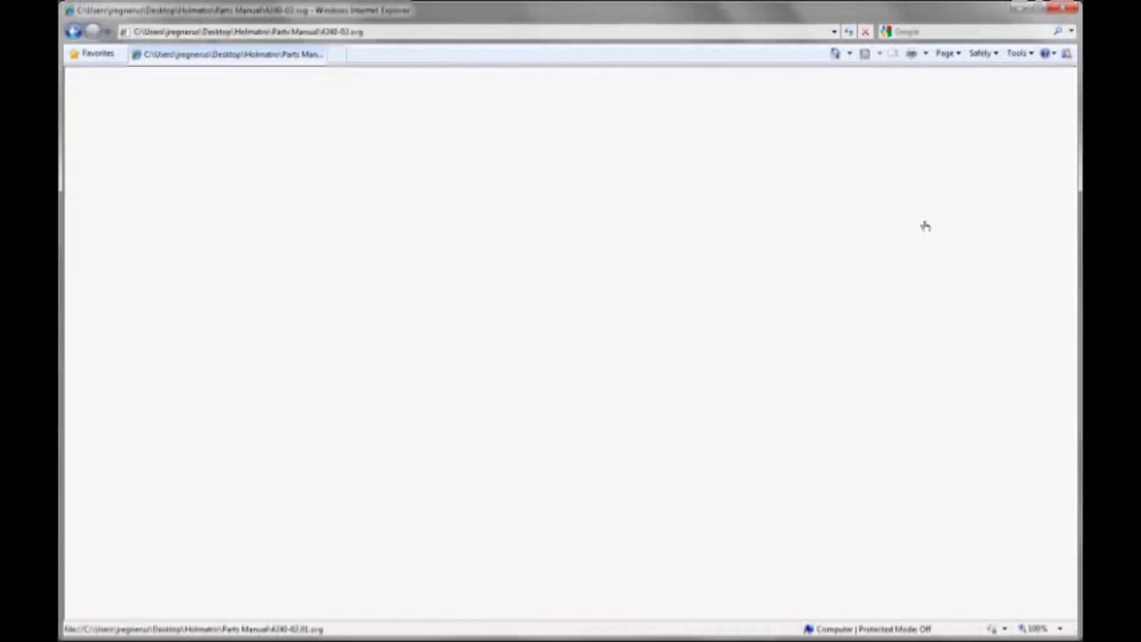
{"action": "left_click", "coordinate": [706, 300]}
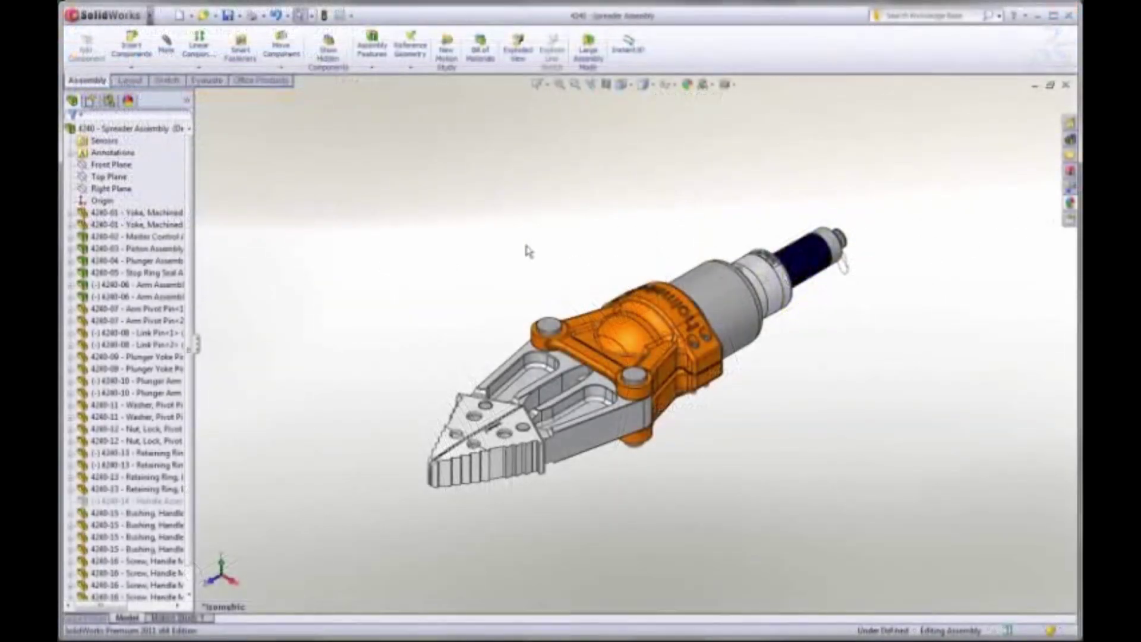
{"action": "mouse_move", "coordinate": [526, 250]}
{"action": "middle_mouse_down"}
{"action": "mouse_move", "coordinate": [487, 234]}
{"action": "mouse_move", "coordinate": [331, 255]}
{"action": "mouse_move", "coordinate": [537, 240]}
{"action": "mouse_move", "coordinate": [527, 243]}
{"action": "middle_mouse_up"}
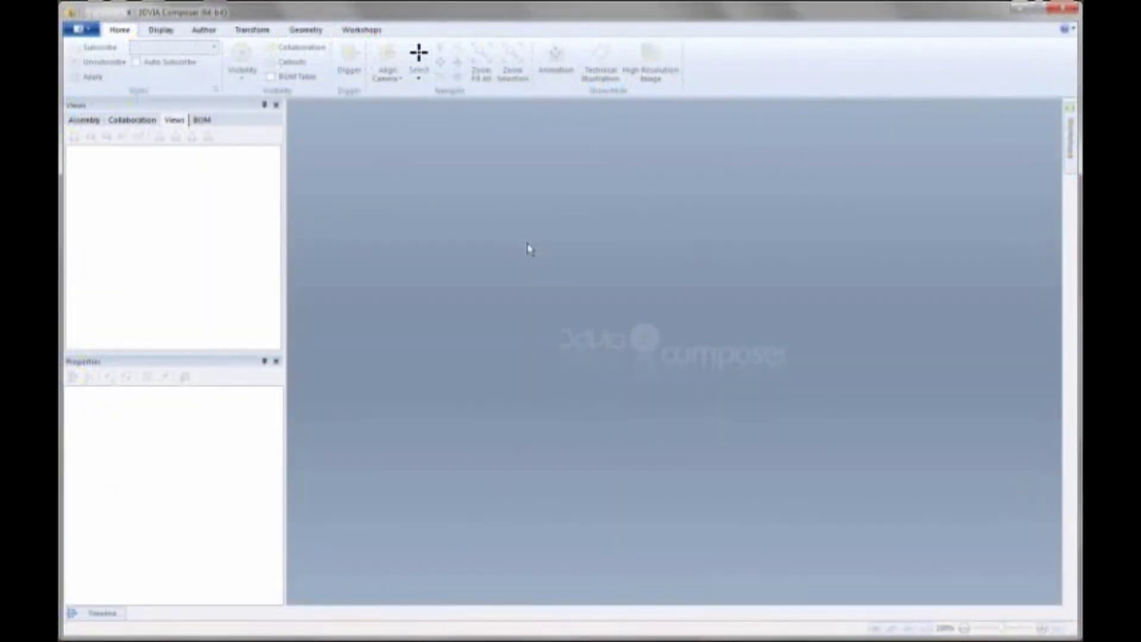
Switch to 3DVIA Composer and import the SolidWorks assembly file 4240 - Spreader Assembly
{"action": "key", "text": "ctrl+o"}
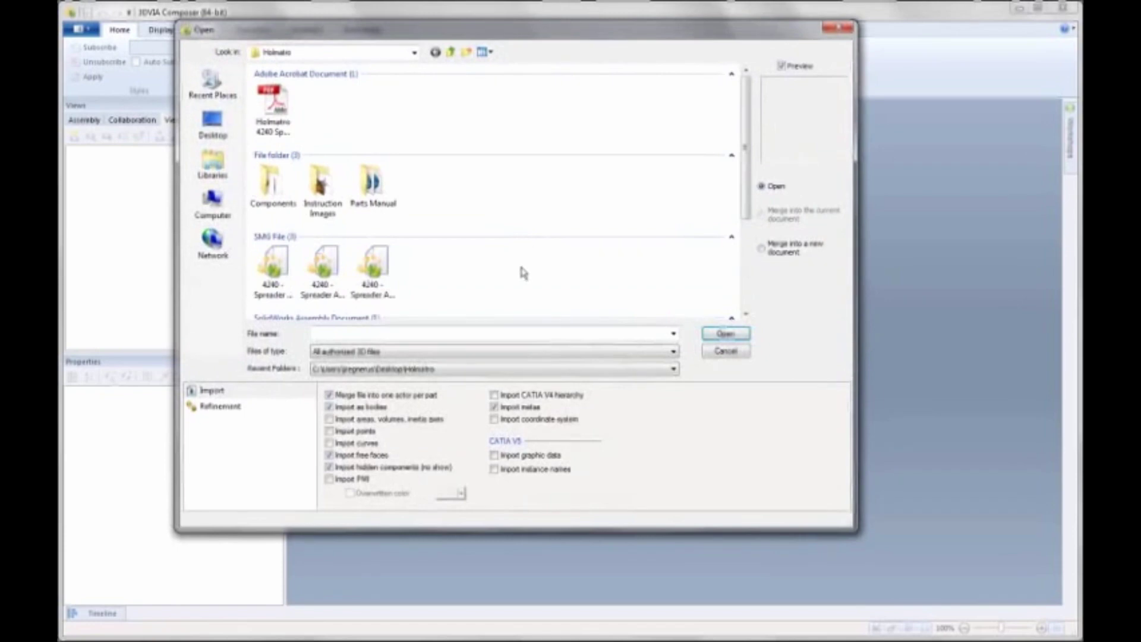
{"action": "left_click", "coordinate": [458, 352]}
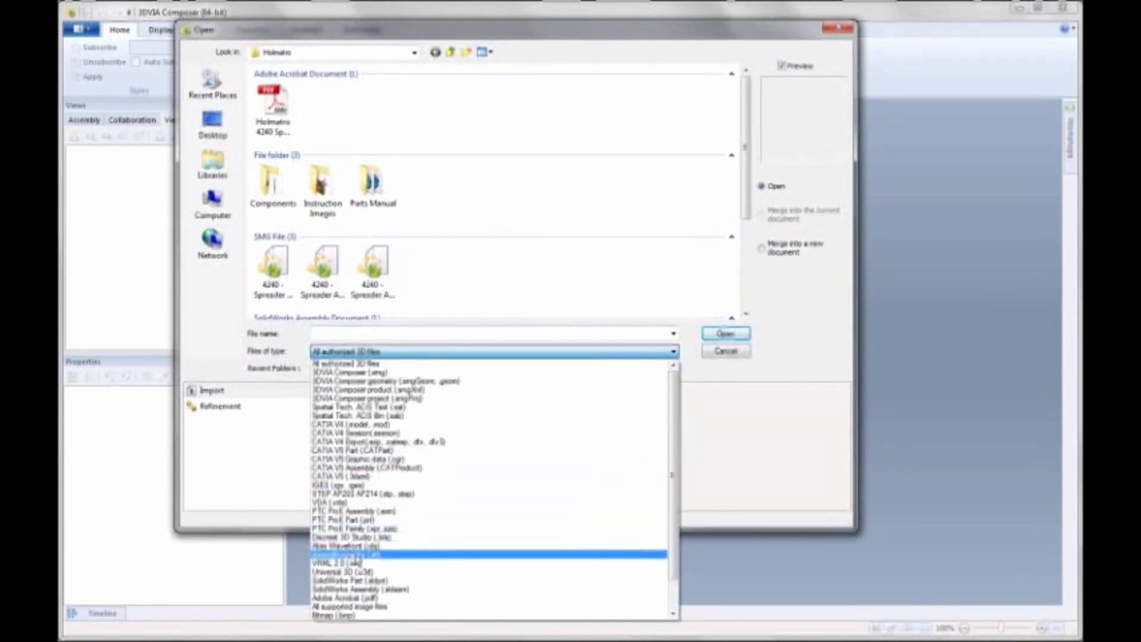
{"action": "left_click", "coordinate": [356, 554]}
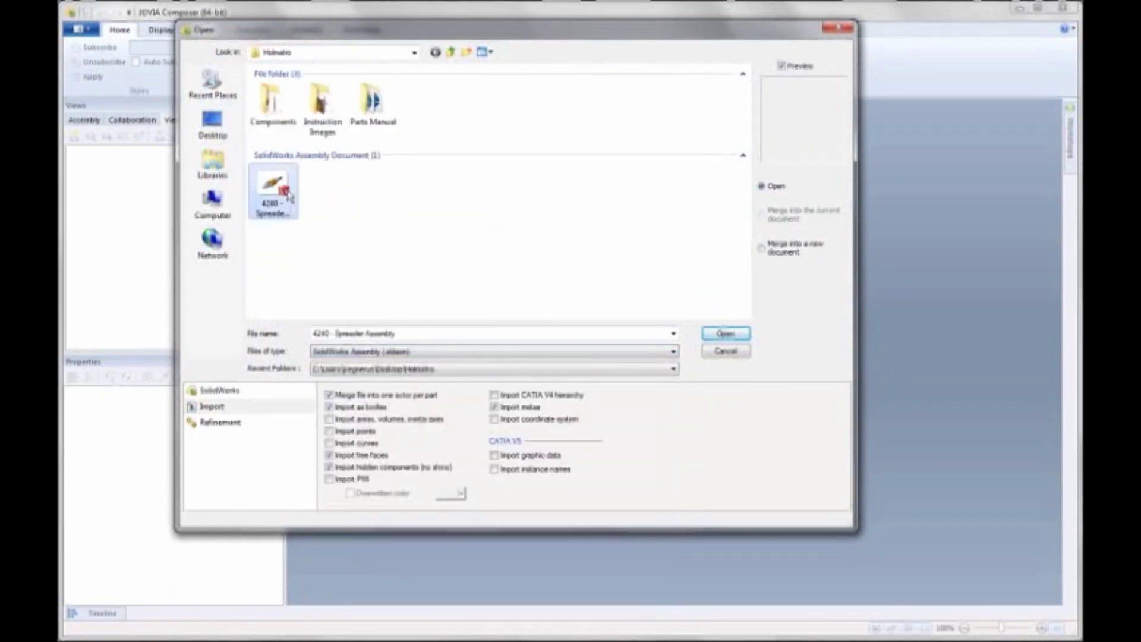
{"action": "double_click", "coordinate": [273, 189]}
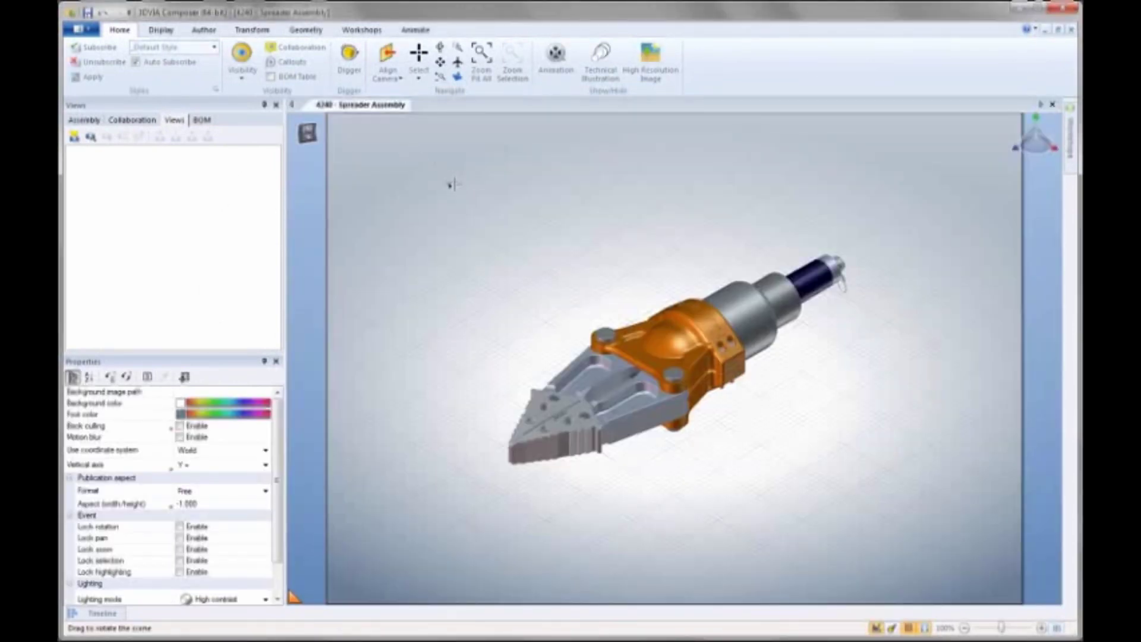
Examine the imported spreader model and its component tree, expanding the subassemblies
{"action": "left_click_drag", "start_coordinate": [450, 185], "coordinate": [553, 460]}
{"action": "left_click", "coordinate": [84, 120]}
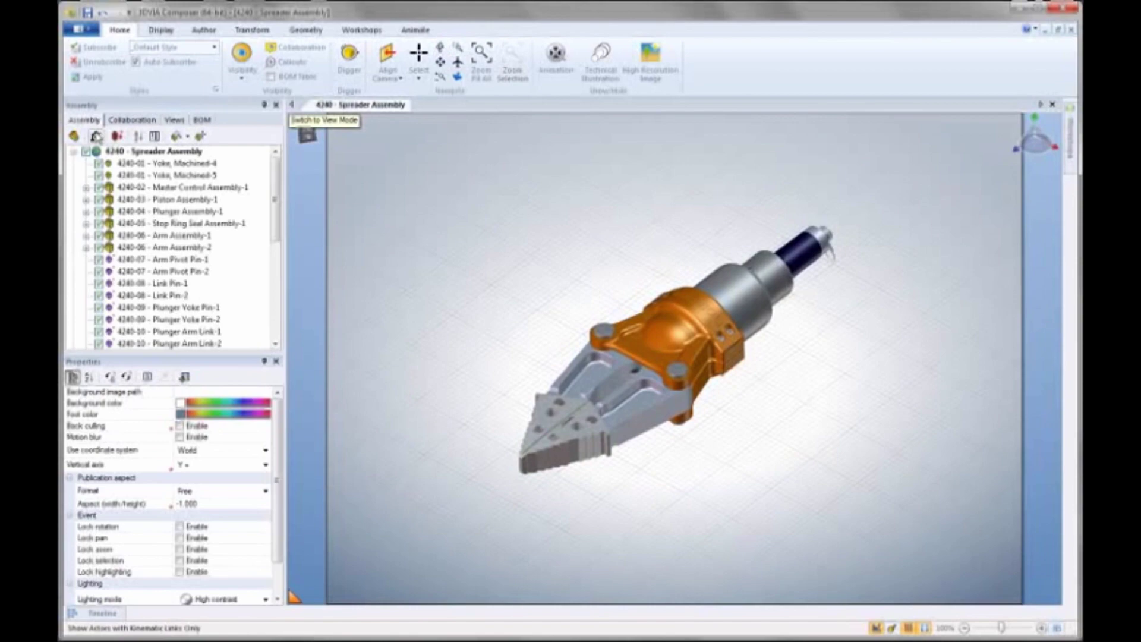
{"action": "left_click", "coordinate": [86, 211]}
{"action": "left_click", "coordinate": [86, 248]}
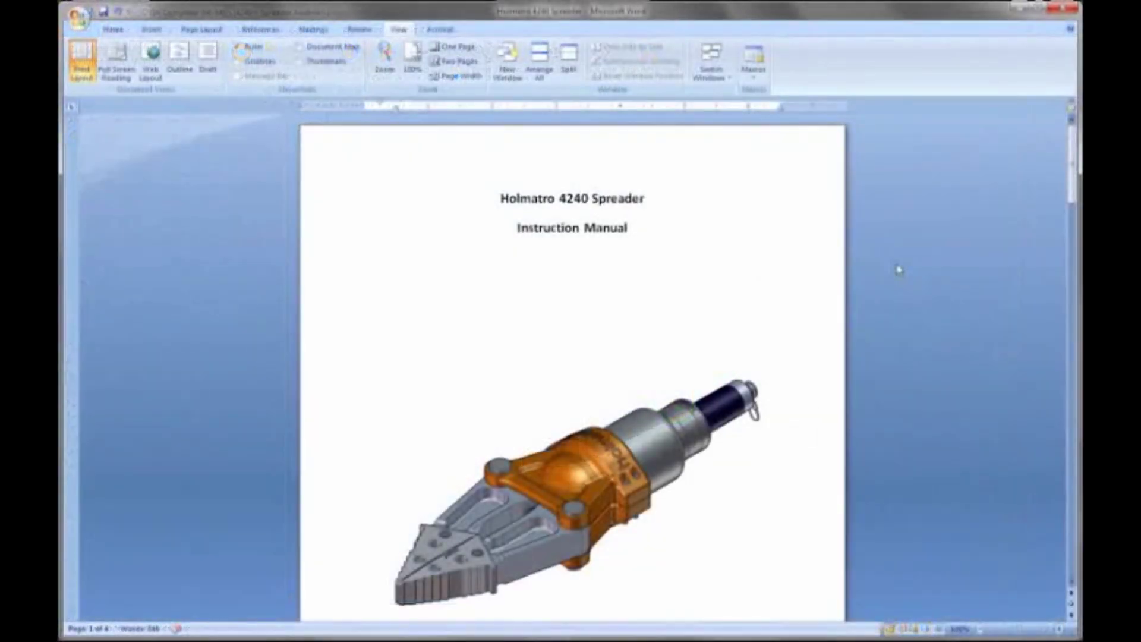
Switch to Word and look through the Holmatro 4240 Spreader instruction manual
{"action": "scroll", "coordinate": [904, 321], "scroll_direction": "down", "scroll_amount": 12}
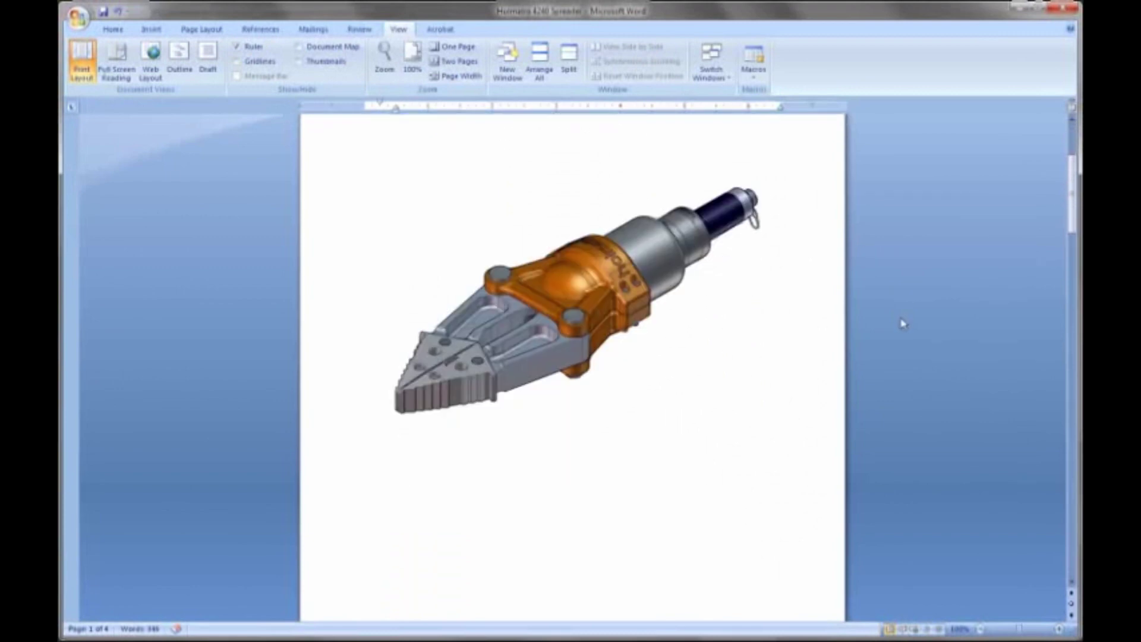
{"action": "left_click_drag", "start_coordinate": [1070, 241], "coordinate": [1070, 389]}
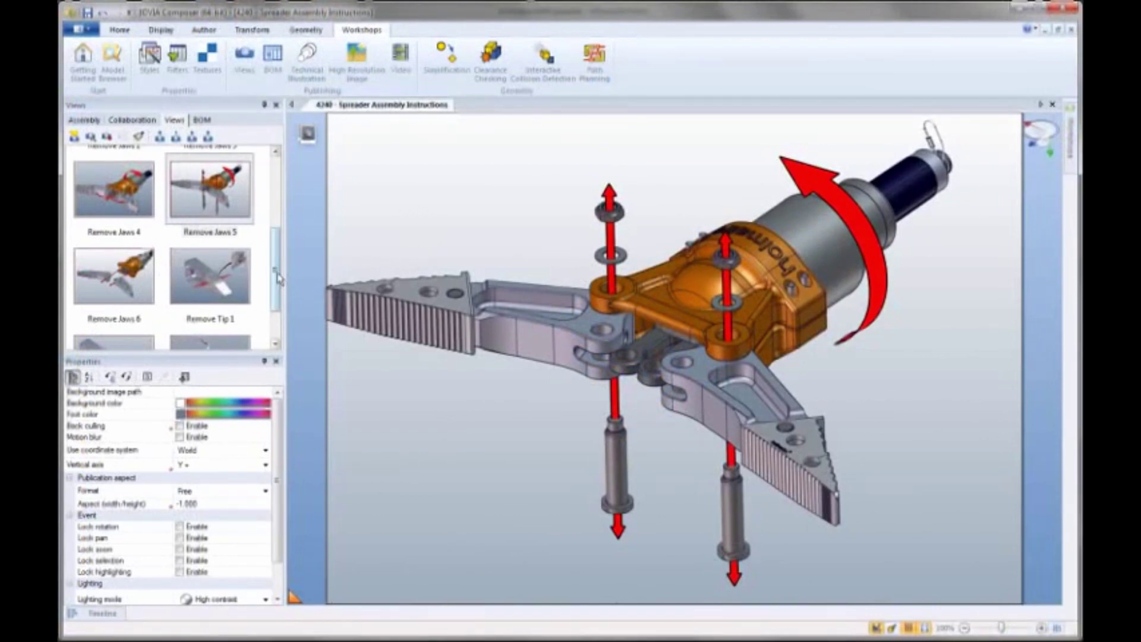
Switch to 3DVIA Composer and display the saved view Remove Jaws 3, followed by Base View, in the spreader instructions
{"action": "left_click_drag", "start_coordinate": [278, 279], "coordinate": [279, 226]}
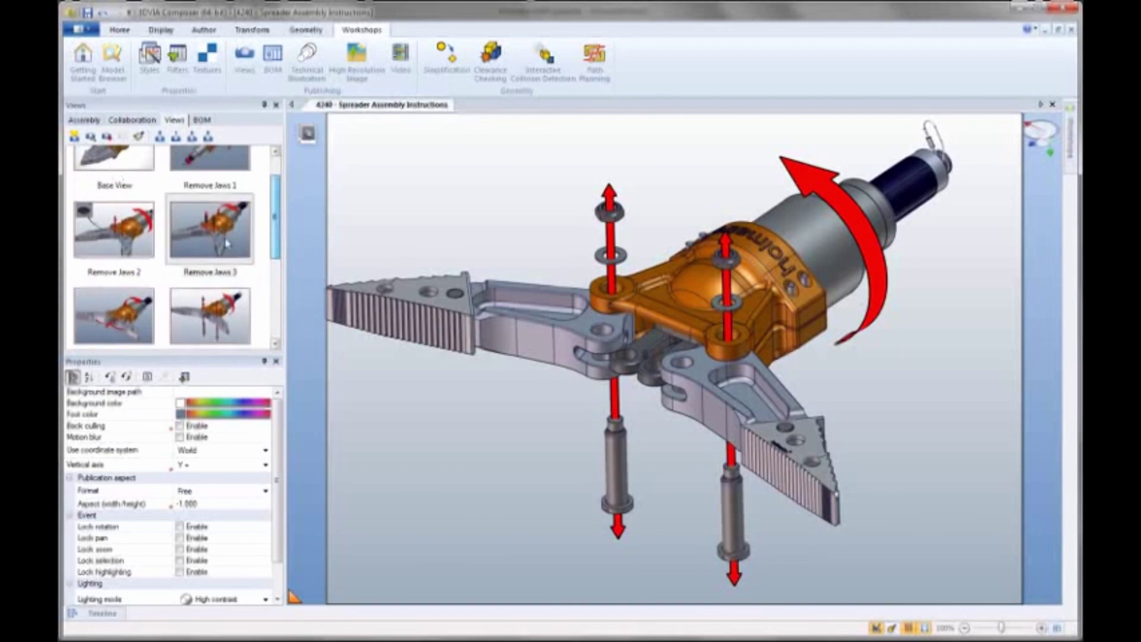
{"action": "left_click", "coordinate": [227, 243]}
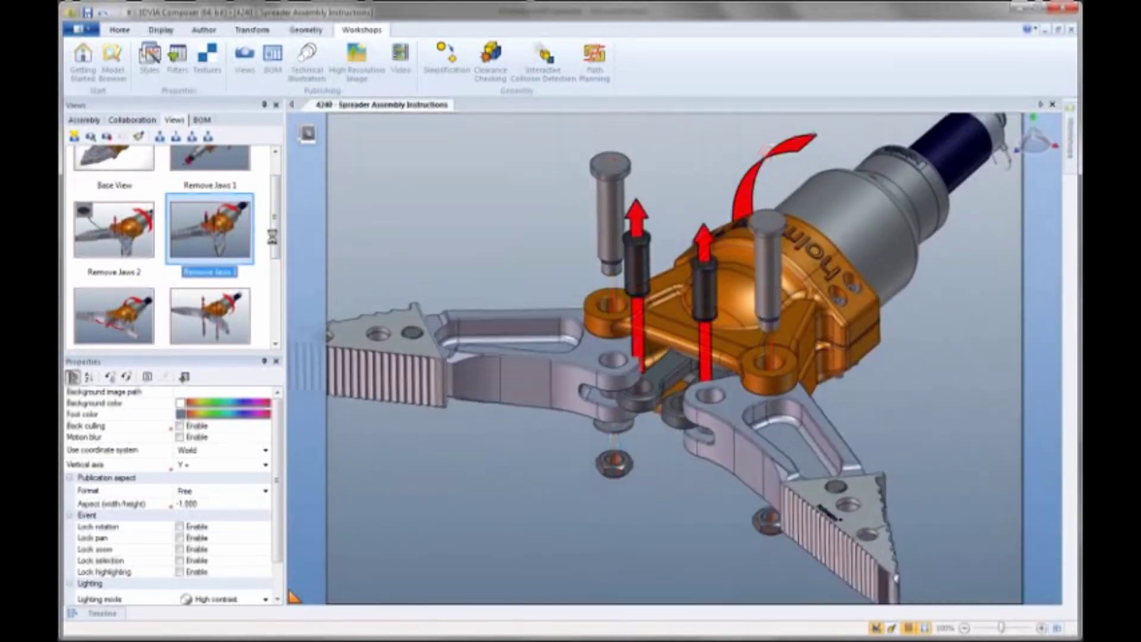
{"action": "left_click_drag", "start_coordinate": [274, 236], "coordinate": [277, 214]}
{"action": "left_click", "coordinate": [134, 208]}
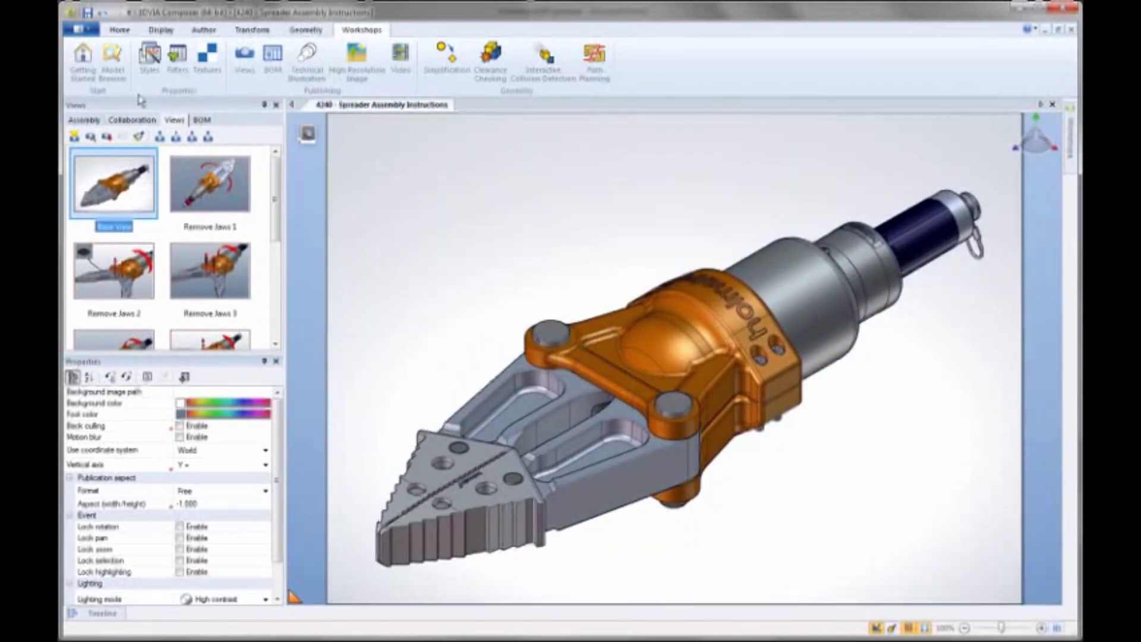
Update the current Composer document with the SolidWorks assembly file 4240 - Spreader Assembly
{"action": "left_click", "coordinate": [81, 28]}
{"action": "mouse_move", "coordinate": [108, 119]}
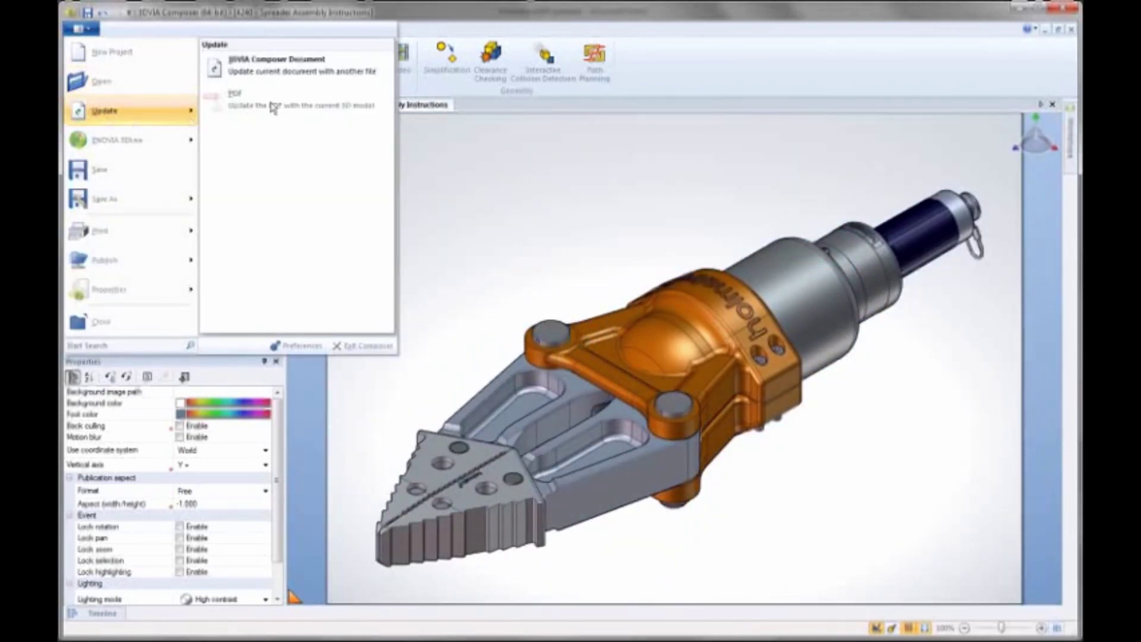
{"action": "left_click", "coordinate": [279, 65]}
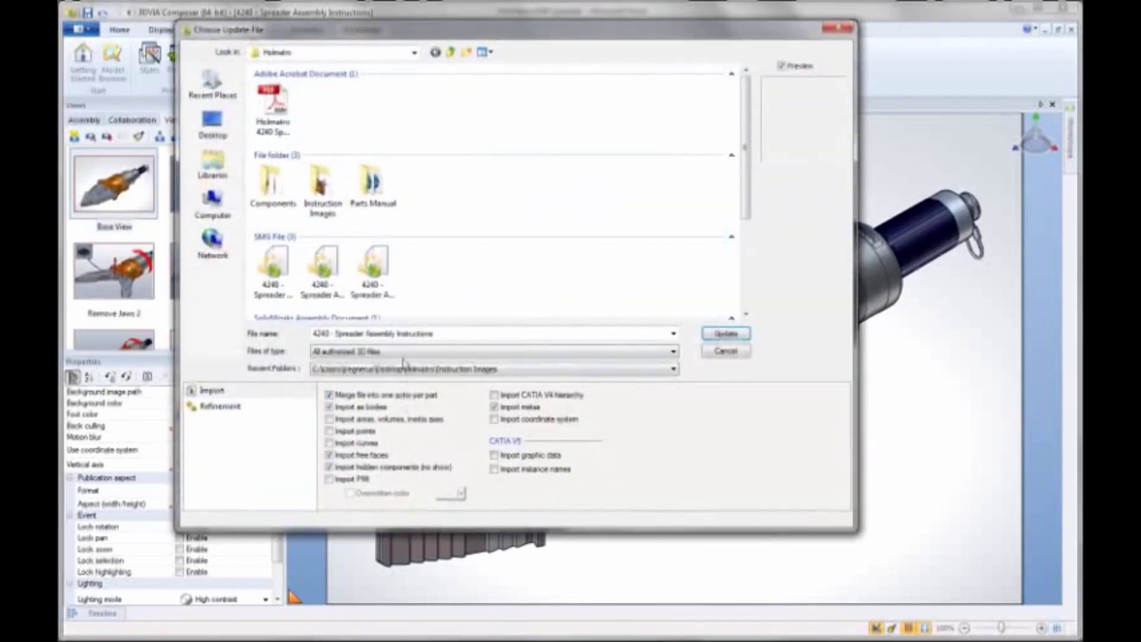
{"action": "left_click", "coordinate": [403, 353]}
{"action": "left_click", "coordinate": [380, 589]}
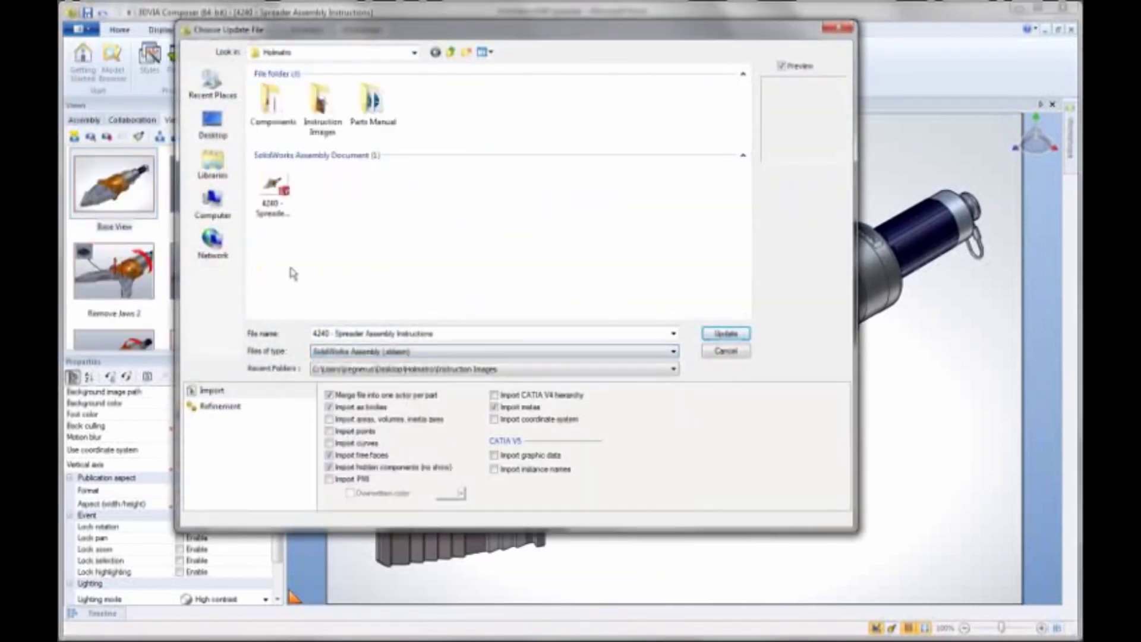
{"action": "double_click", "coordinate": [272, 189]}
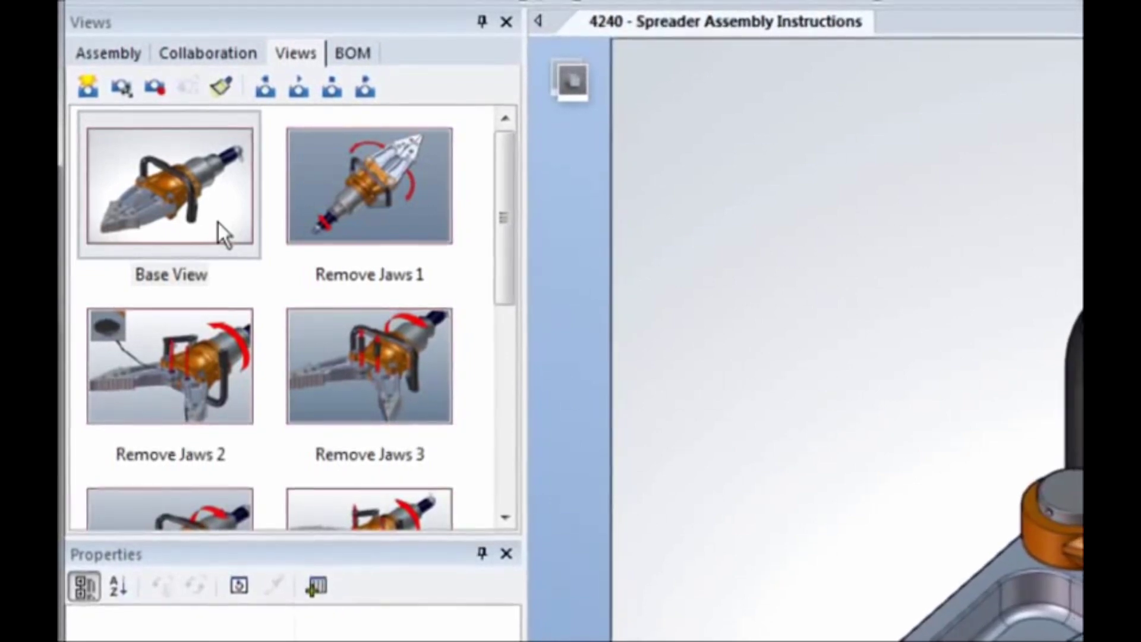
Create a new view from the current scene and name it Remove Screws
{"action": "left_click", "coordinate": [89, 90]}
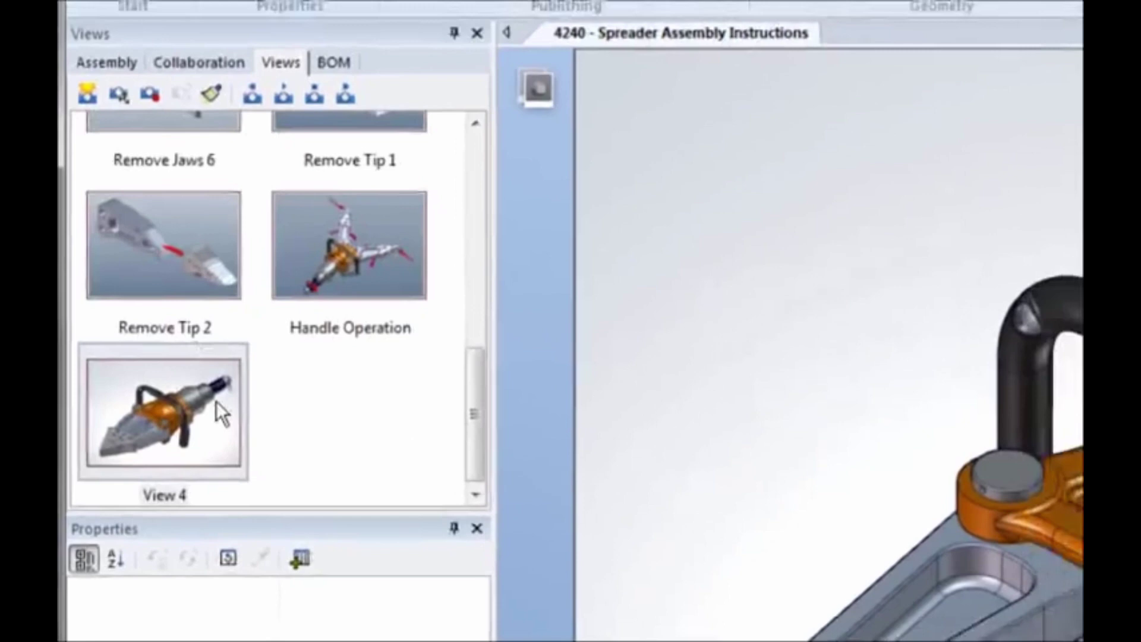
{"action": "left_click", "coordinate": [216, 402]}
{"action": "key", "text": "F2"}
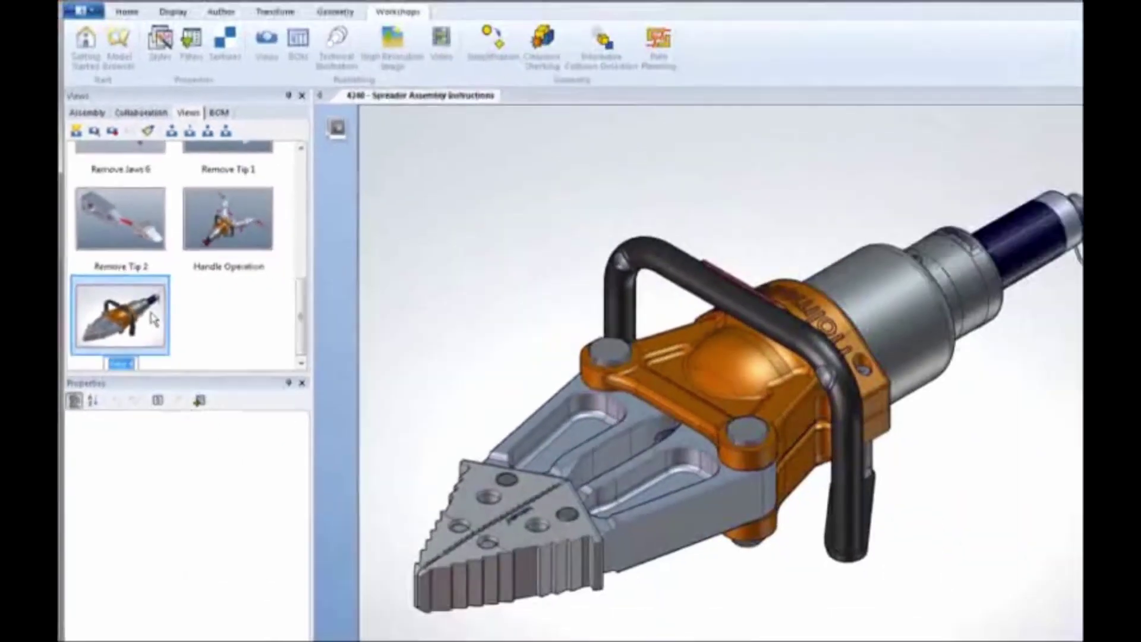
{"action": "type", "text": "Remove Screw"}
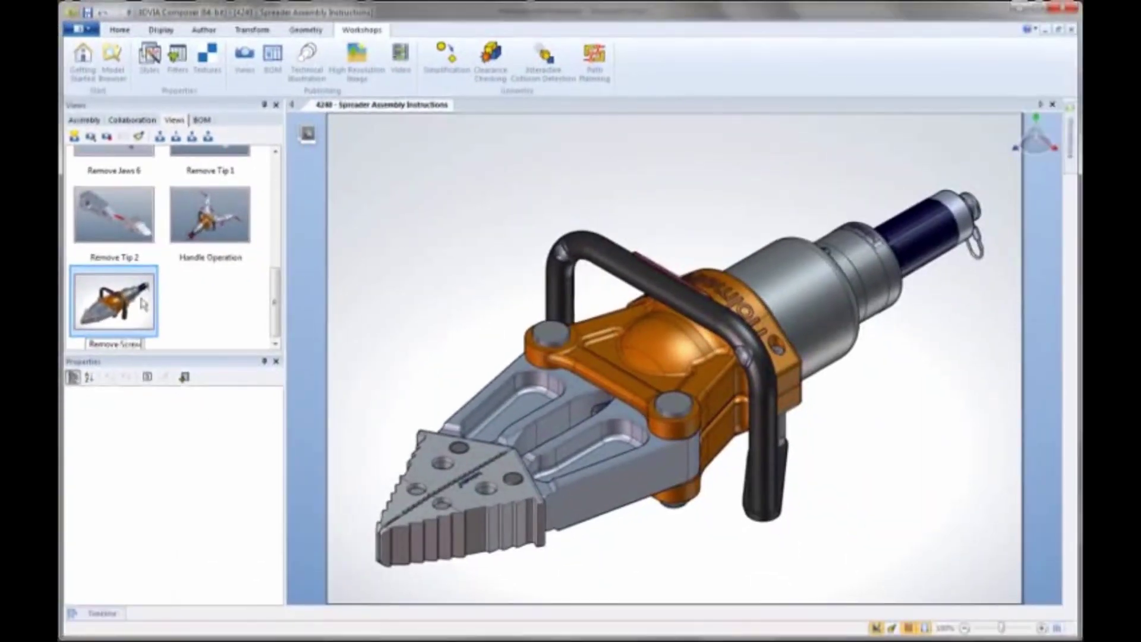
Select the two battery cover screws on the handle and translate them straight out of the holmatro cover
{"action": "right_click_drag", "start_coordinate": [500, 404], "coordinate": [638, 411]}
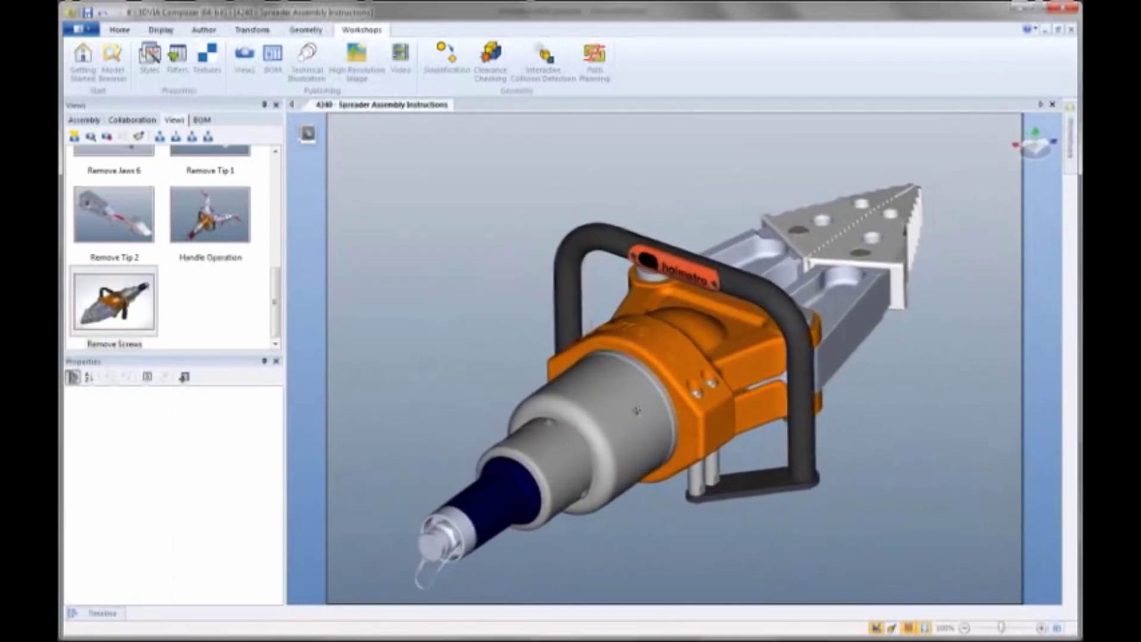
{"action": "scroll", "coordinate": [677, 210], "scroll_direction": "up", "scroll_amount": 5}
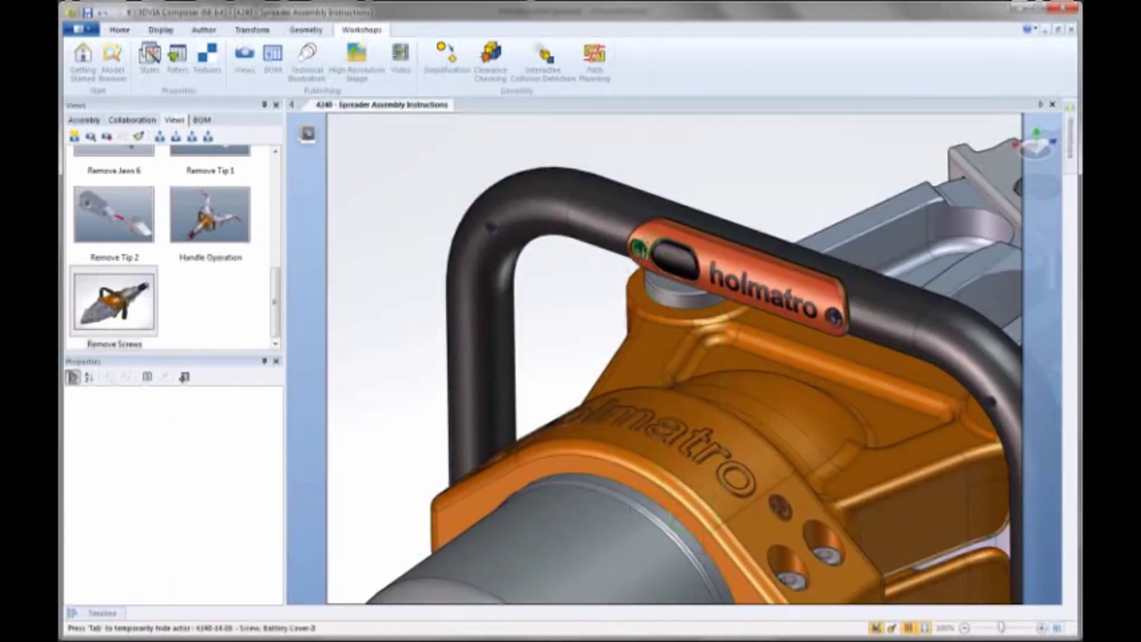
{"action": "left_click", "coordinate": [835, 317]}
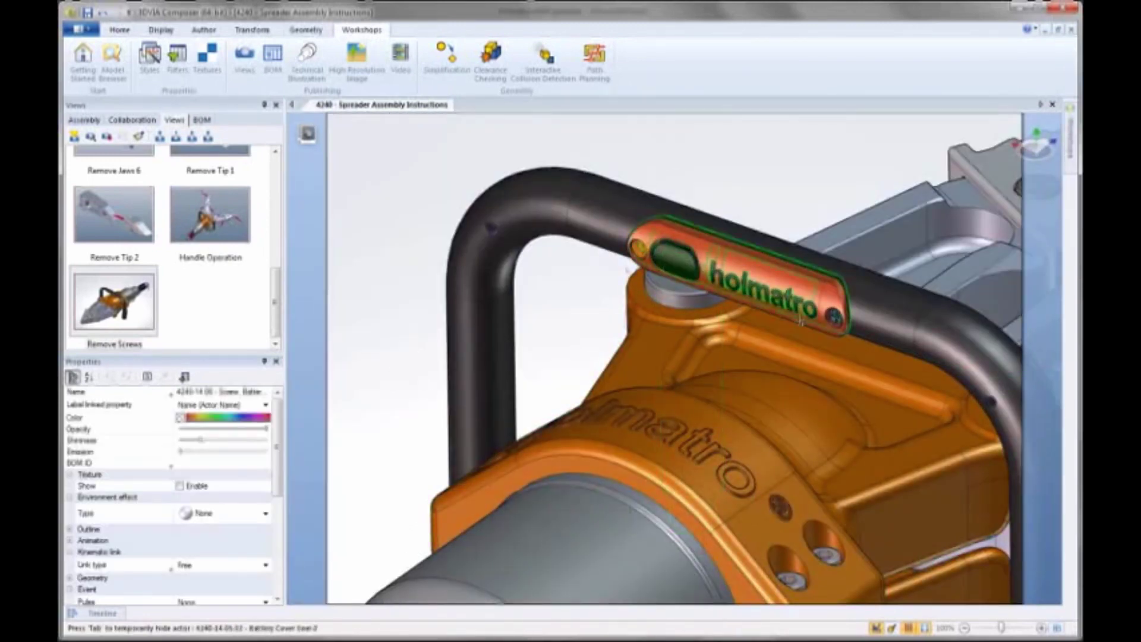
{"action": "left_click", "coordinate": [251, 32]}
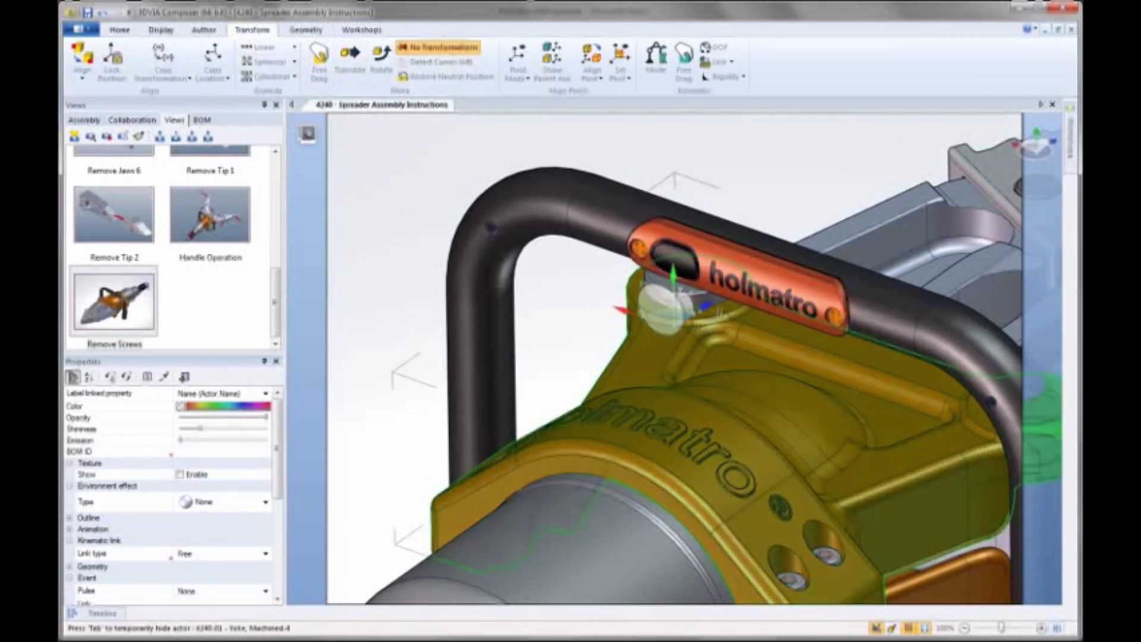
{"action": "left_click_drag", "start_coordinate": [700, 302], "coordinate": [619, 346]}
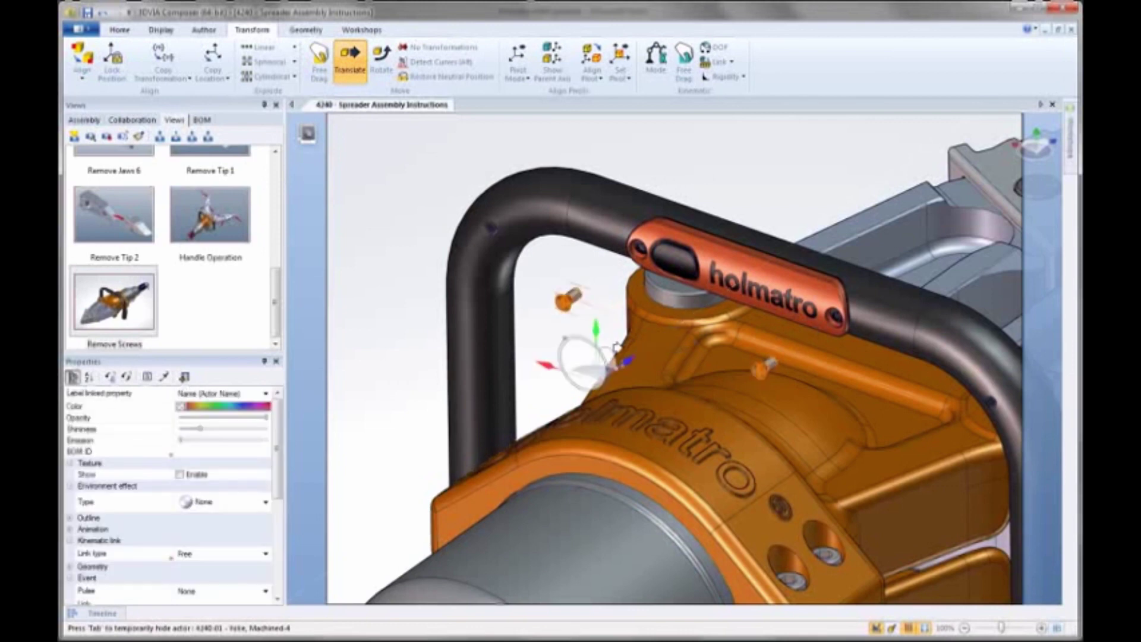
{"action": "key", "text": "Escape"}
{"action": "key", "text": "Escape"}
Add a red arrow along the axis of each extracted screw, running from the screw back through its cover hole
{"action": "left_click", "coordinate": [209, 31]}
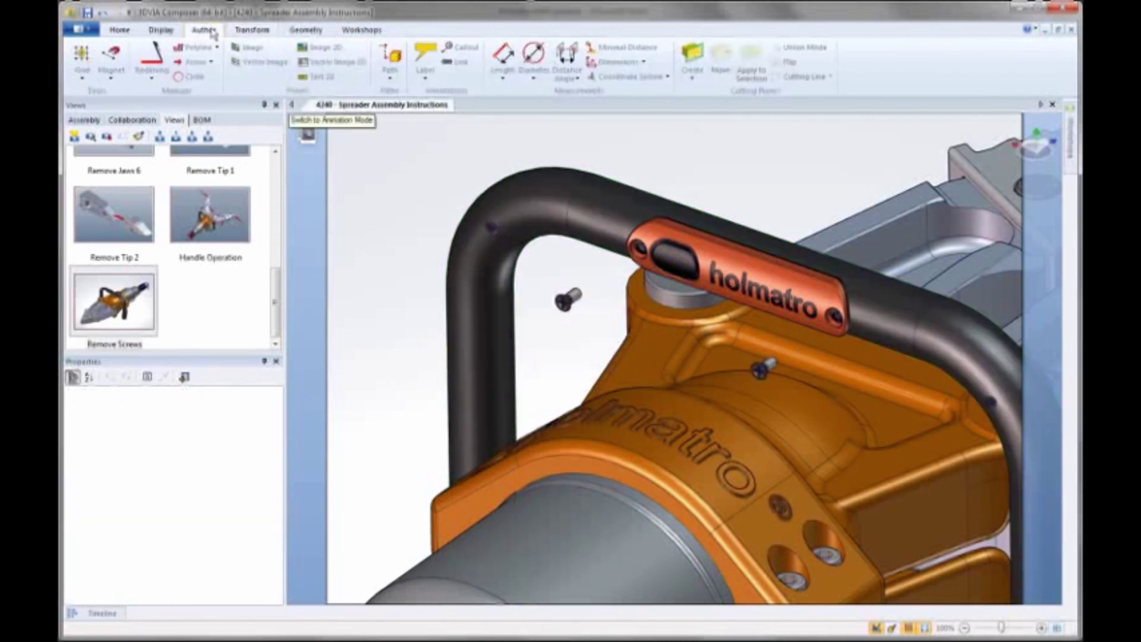
{"action": "left_click", "coordinate": [192, 60]}
{"action": "key", "text": "alt"}
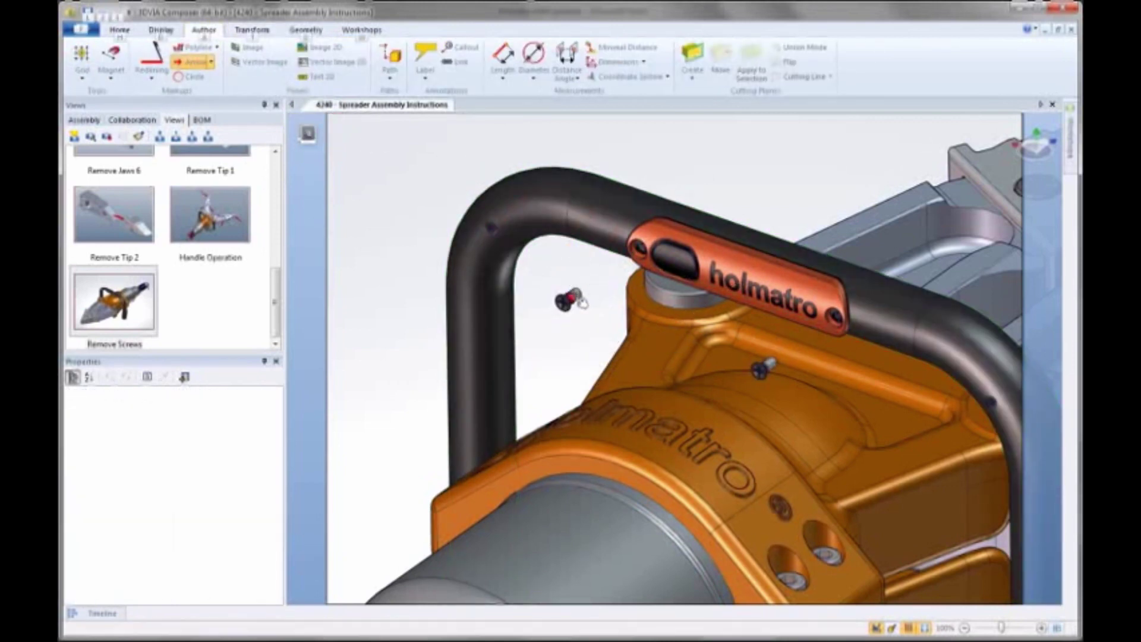
{"action": "left_click", "coordinate": [584, 298], "text": "alt"}
{"action": "left_click", "coordinate": [730, 202]}
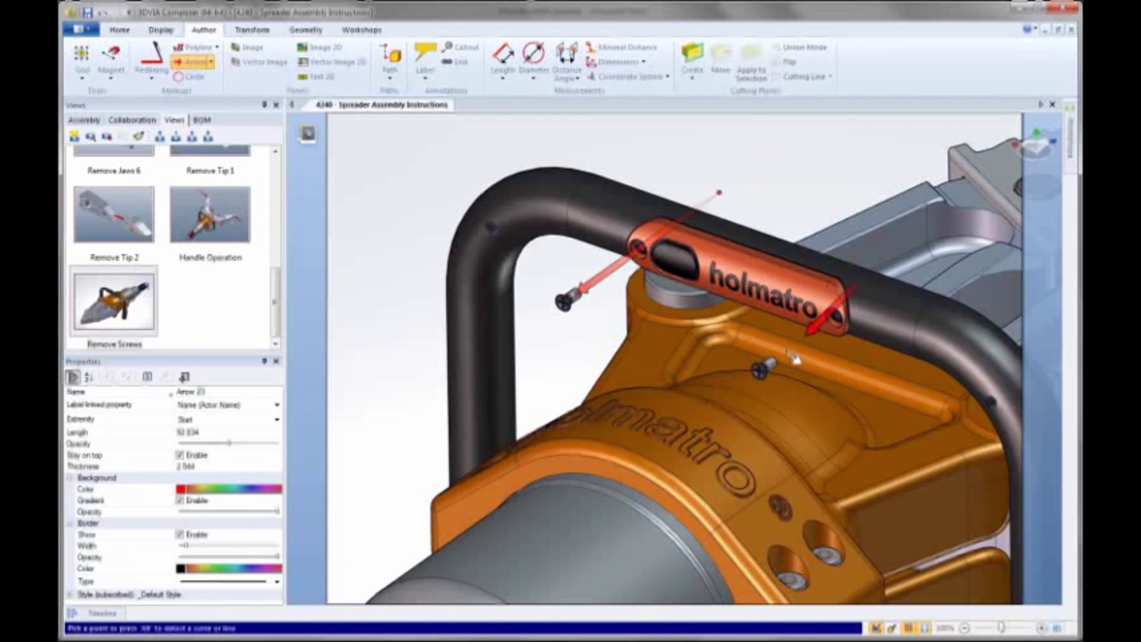
{"action": "left_click", "coordinate": [779, 370], "text": "alt"}
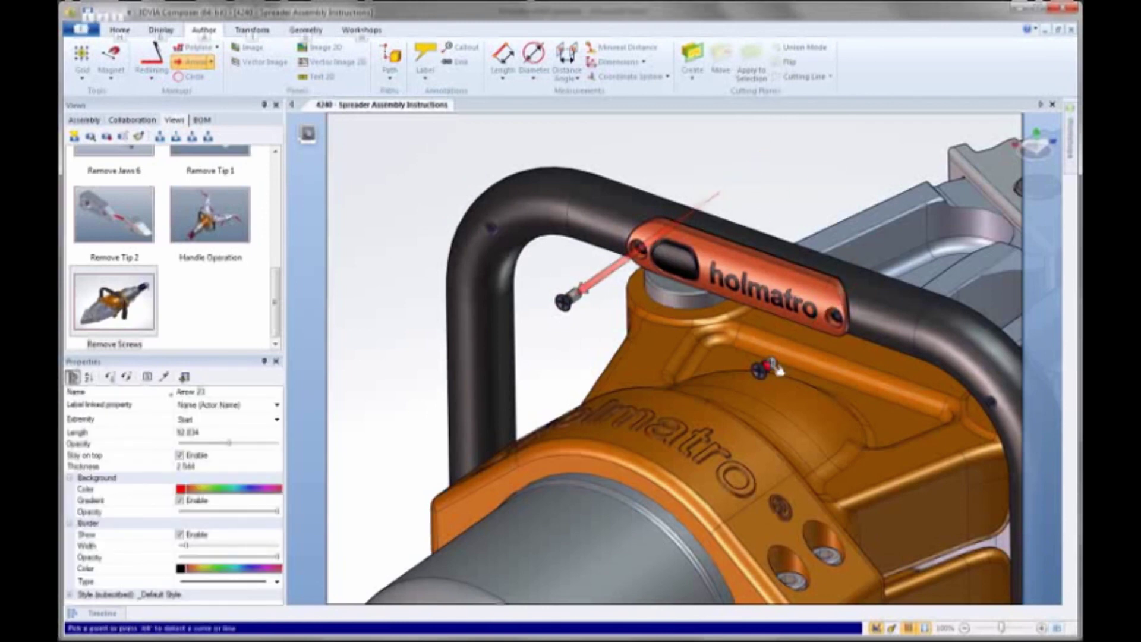
{"action": "left_click", "coordinate": [904, 254]}
{"action": "key", "text": "Escape"}
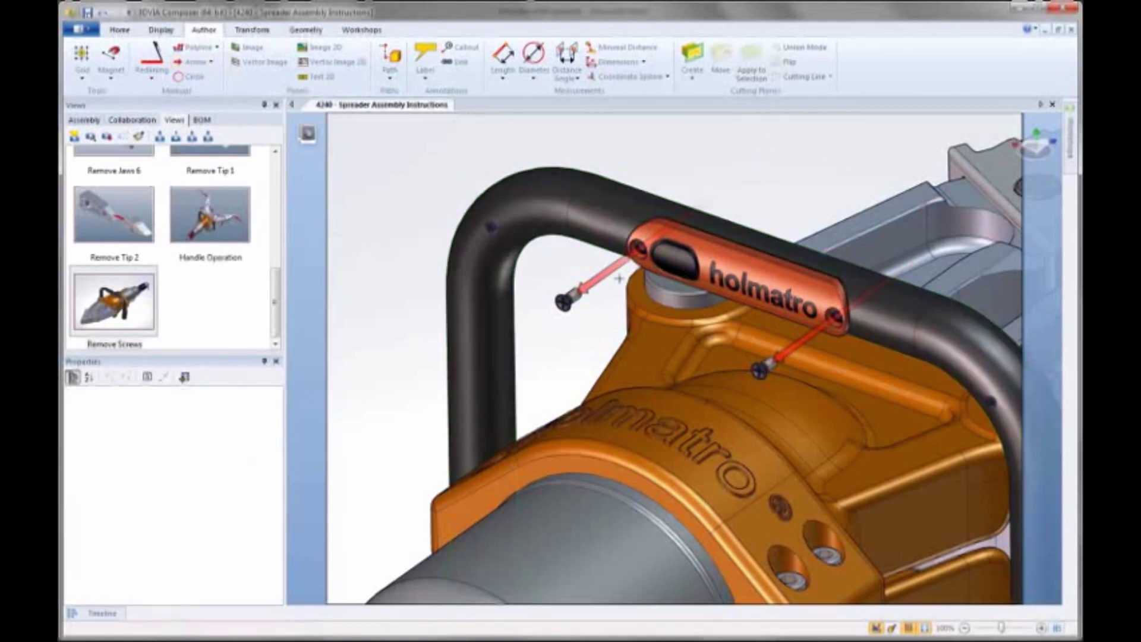
Select both arrows and translate them slightly along the screw axis, away from the screws toward the cover
{"action": "left_click", "coordinate": [604, 278]}
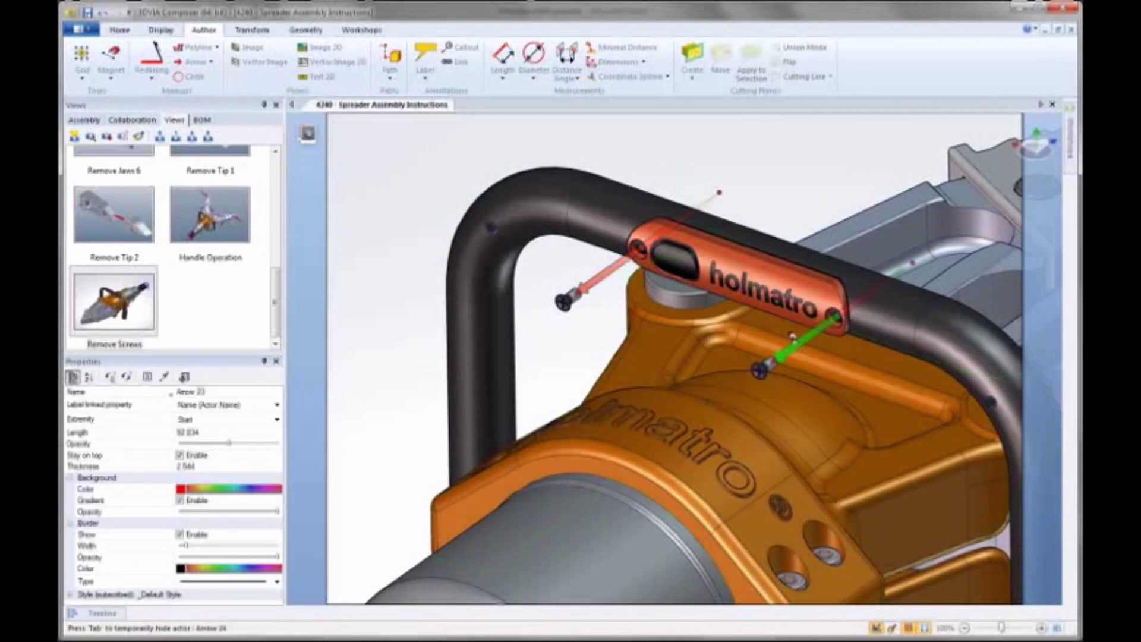
{"action": "left_click", "coordinate": [796, 343], "text": "ctrl"}
{"action": "left_click", "coordinate": [252, 30]}
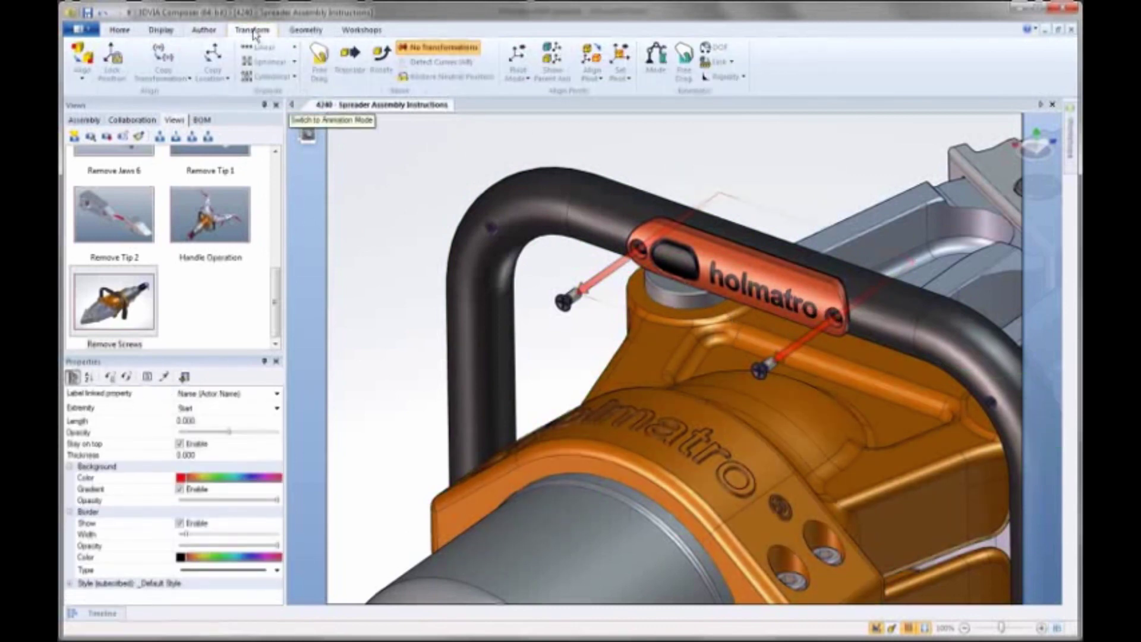
{"action": "left_click", "coordinate": [381, 60]}
{"action": "left_click", "coordinate": [349, 60]}
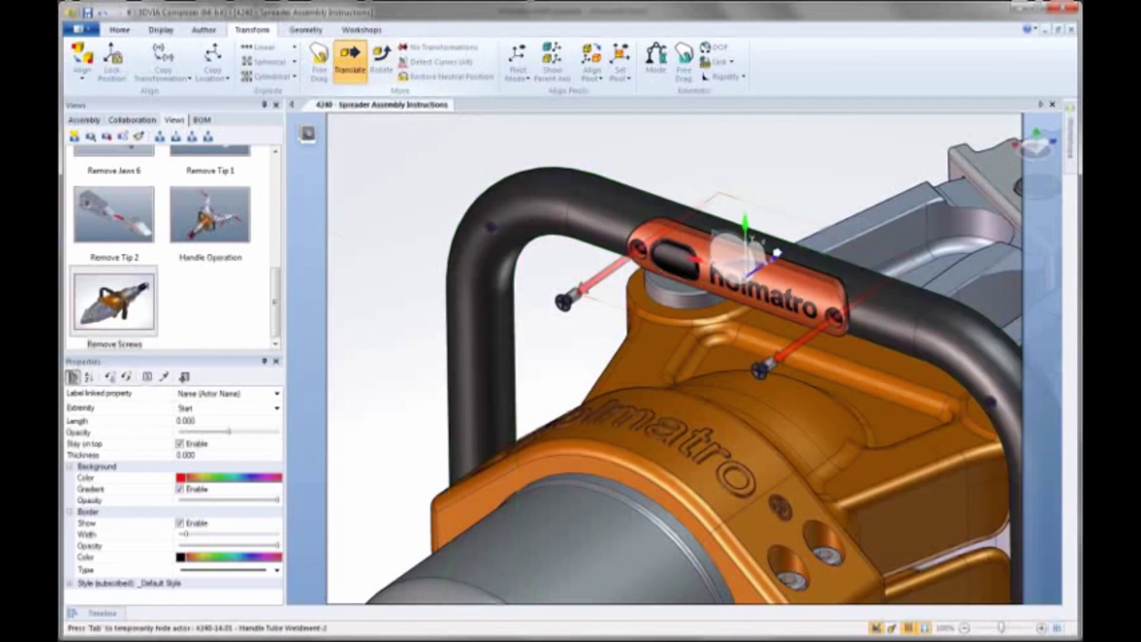
{"action": "left_click_drag", "start_coordinate": [778, 255], "coordinate": [787, 240]}
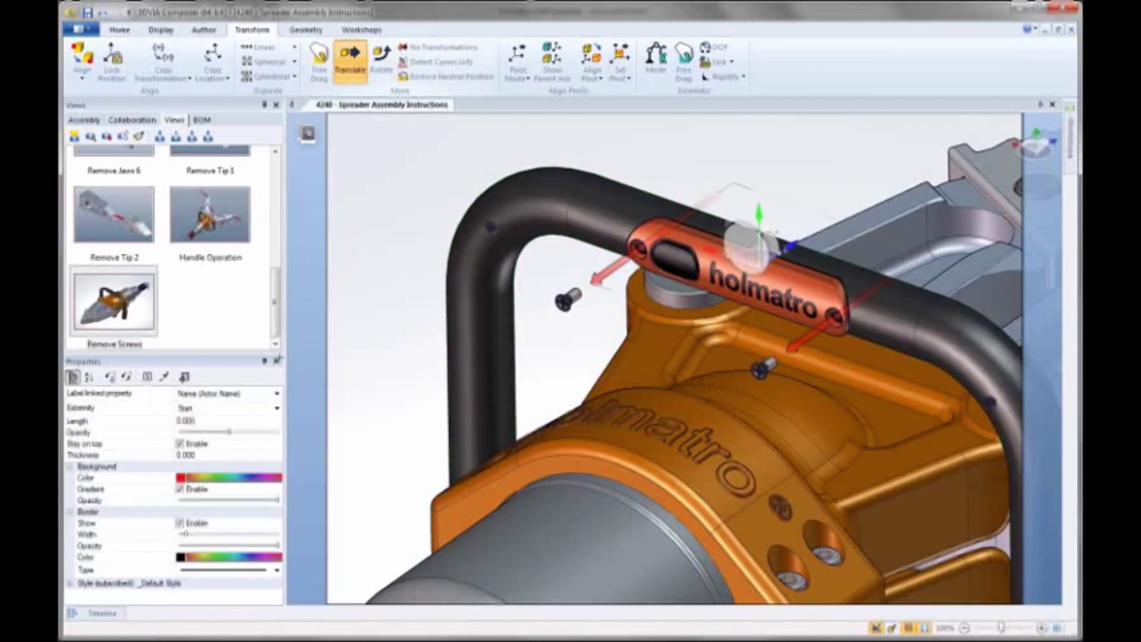
Set the thickness of both red arrows to 6, disable Stay on top and raise their opacity to the maximum
{"action": "left_click", "coordinate": [160, 456]}
{"action": "type", "text": "6"}
{"action": "key", "text": "Return"}
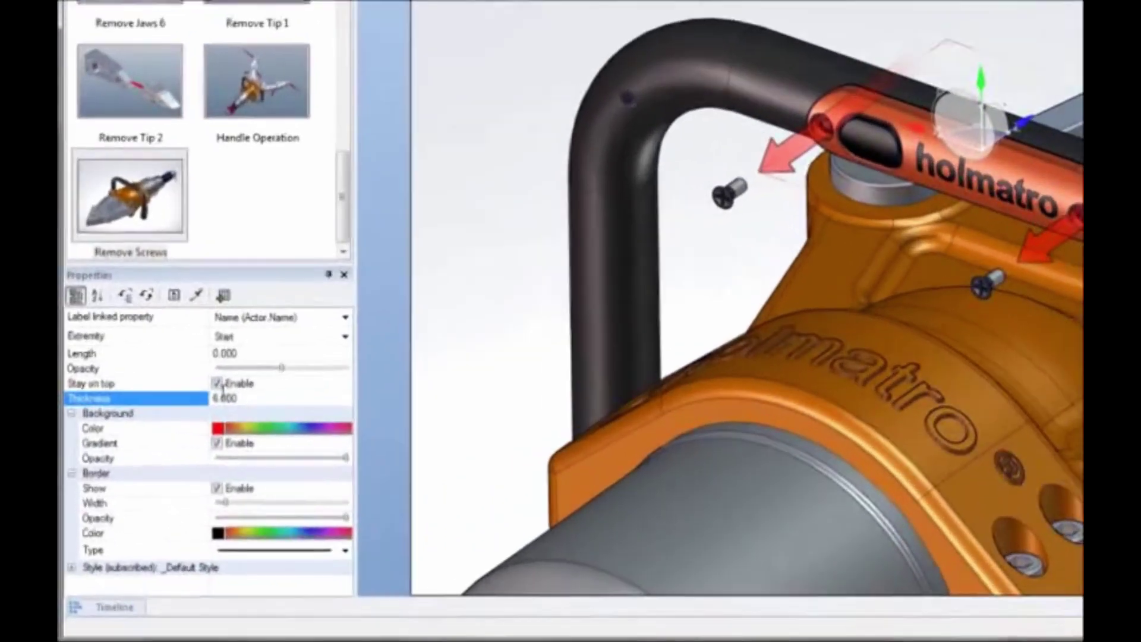
{"action": "left_click", "coordinate": [182, 446]}
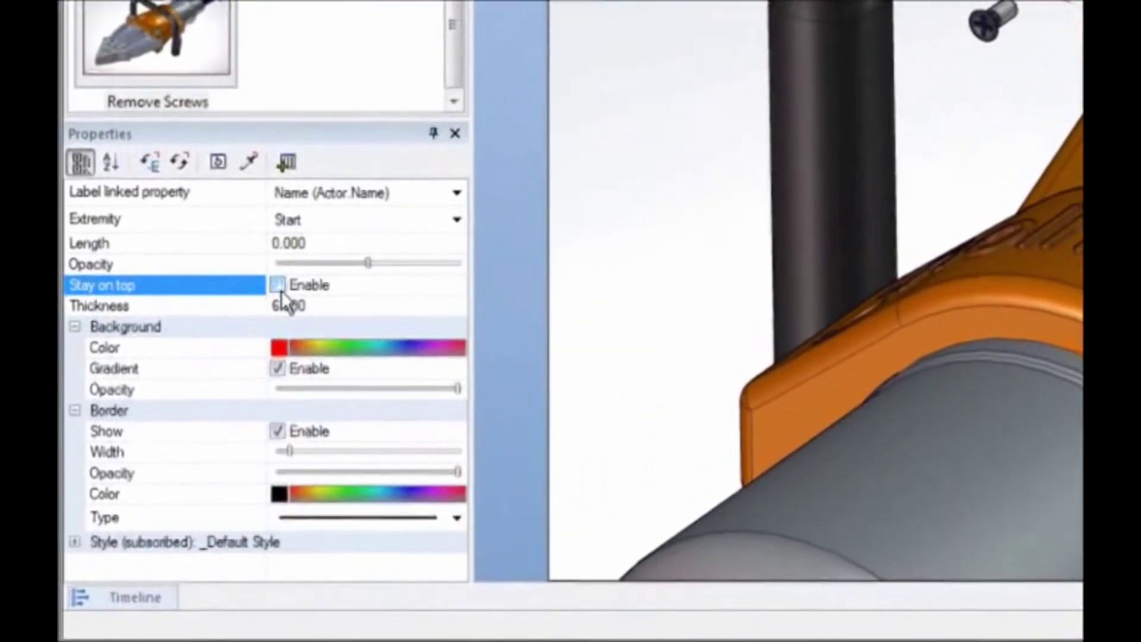
{"action": "left_click_drag", "start_coordinate": [368, 265], "coordinate": [511, 267]}
{"action": "left_click", "coordinate": [235, 246]}
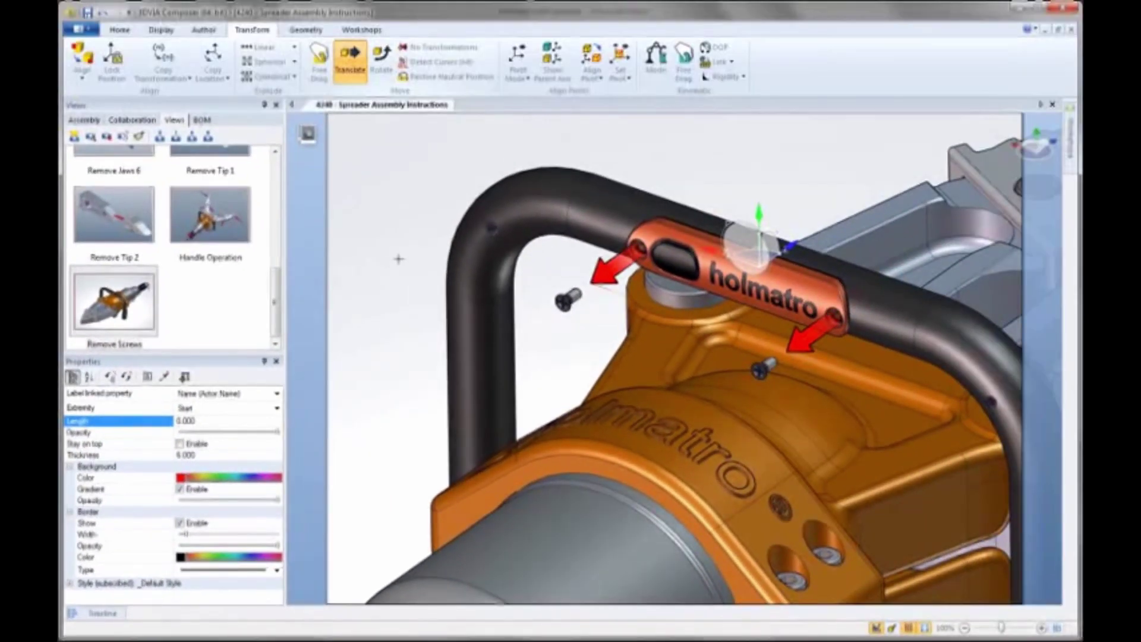
{"action": "left_click", "coordinate": [398, 258]}
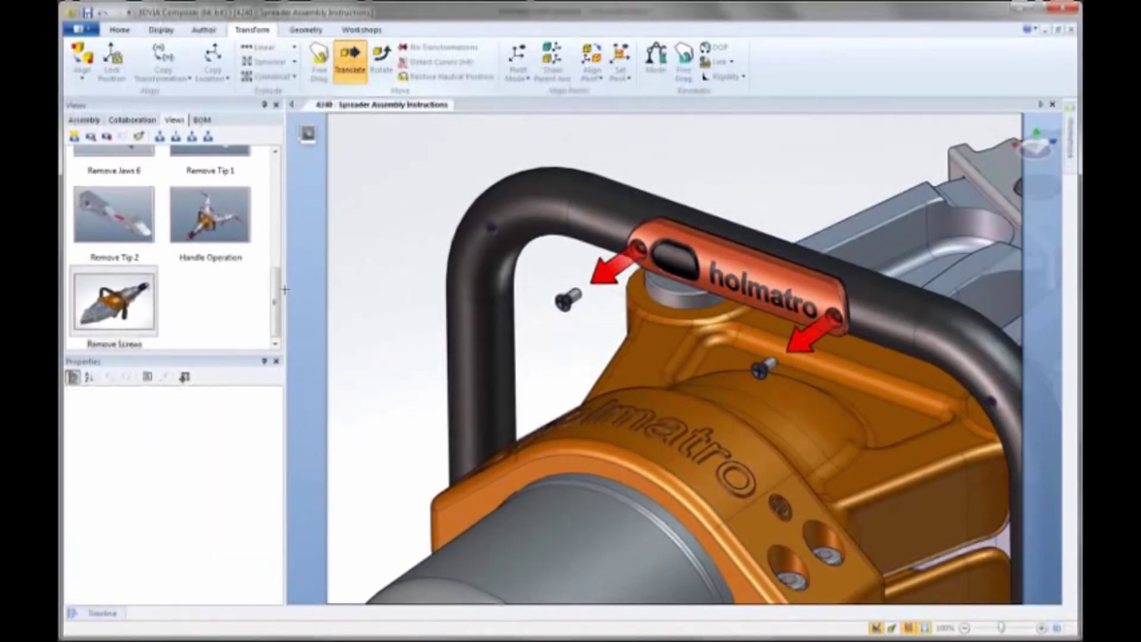
Update the Remove Screws view with the current scene and create a new view named Remove Cover
{"action": "left_click", "coordinate": [138, 307]}
{"action": "left_click", "coordinate": [107, 138]}
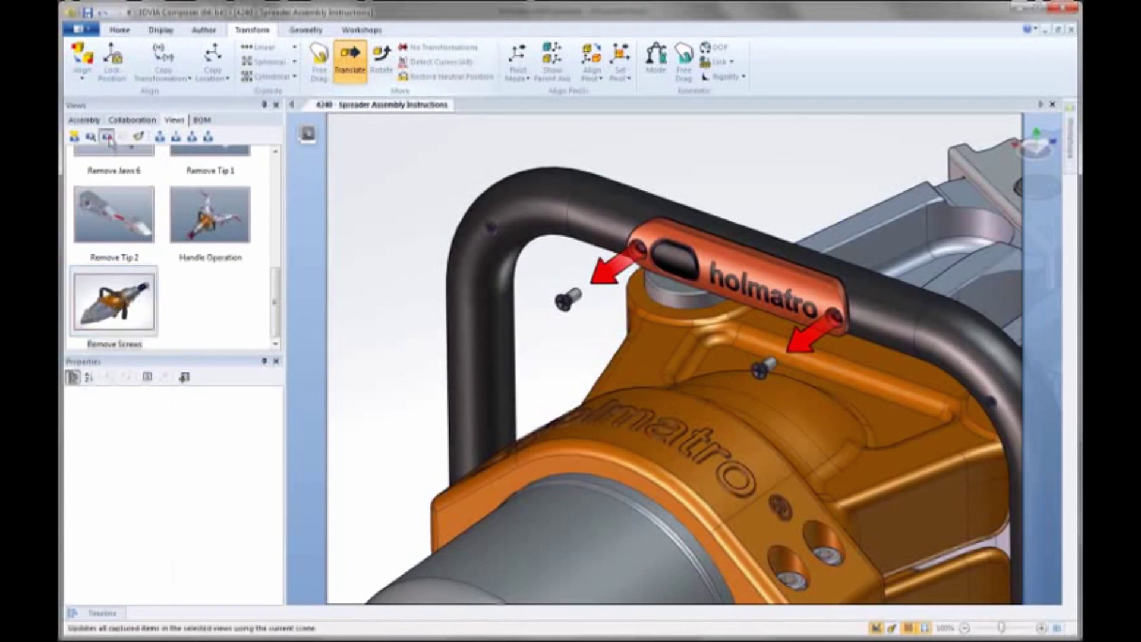
{"action": "key", "text": "Escape"}
{"action": "key", "text": "Escape"}
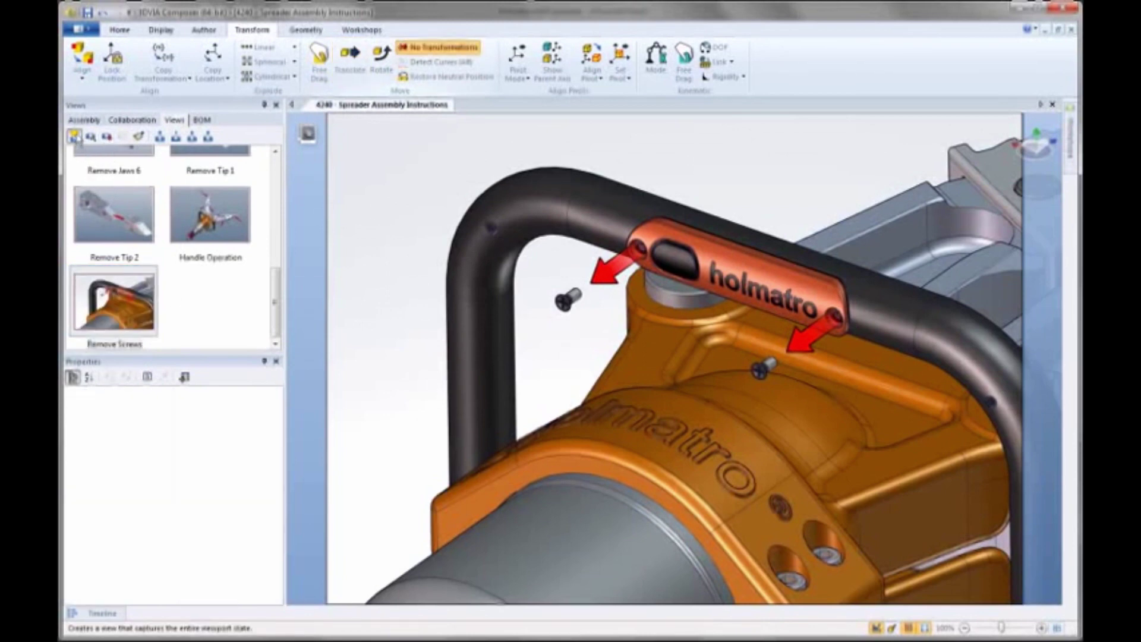
{"action": "left_click", "coordinate": [73, 136]}
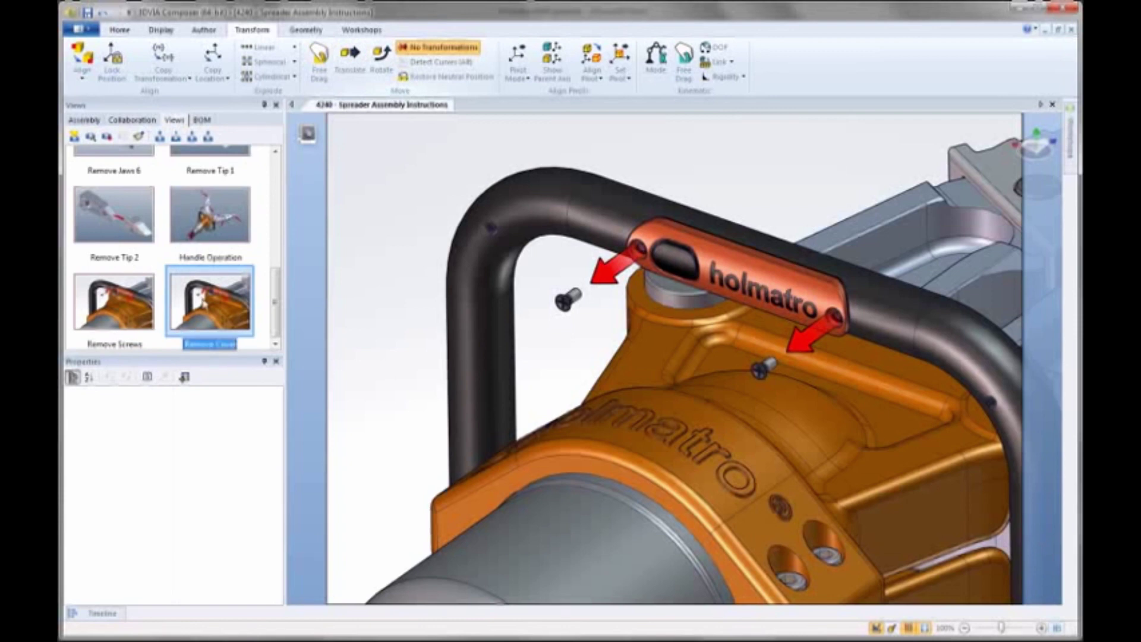
Hide the two extracted battery cover screws and both red arrows
{"action": "left_click", "coordinate": [568, 300]}
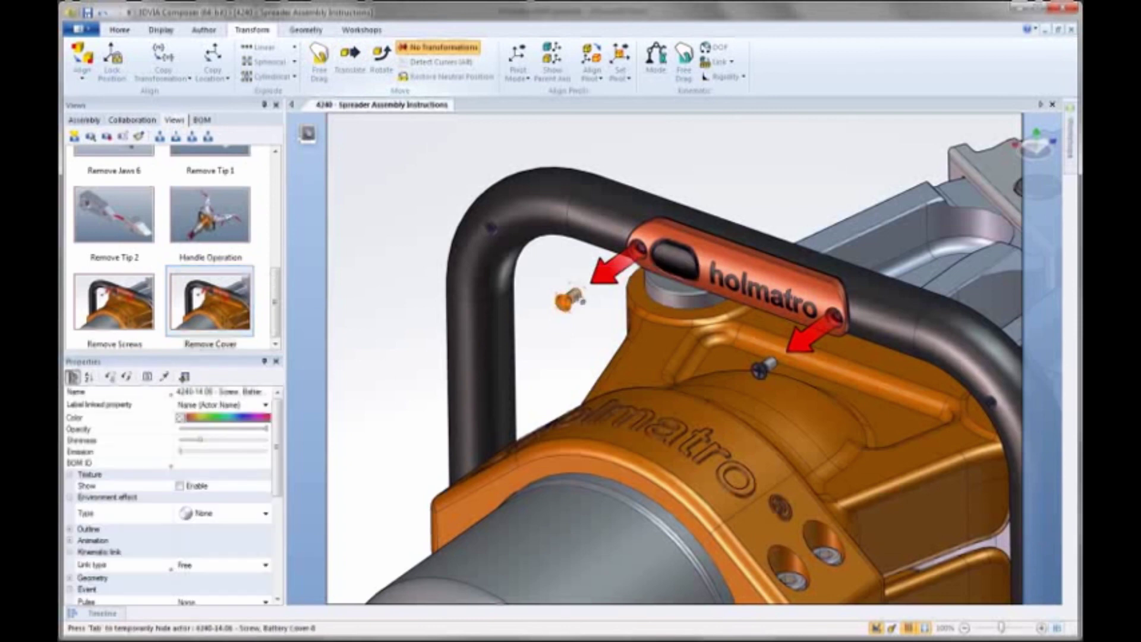
{"action": "left_click", "coordinate": [608, 270]}
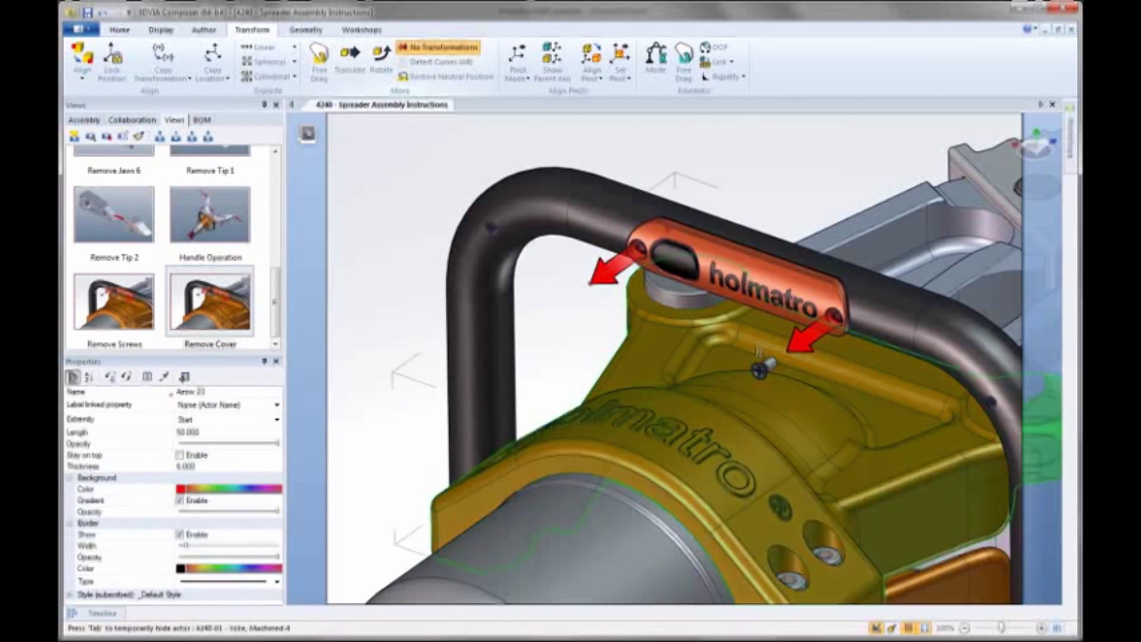
{"action": "key", "text": "h"}
{"action": "left_click", "coordinate": [767, 364]}
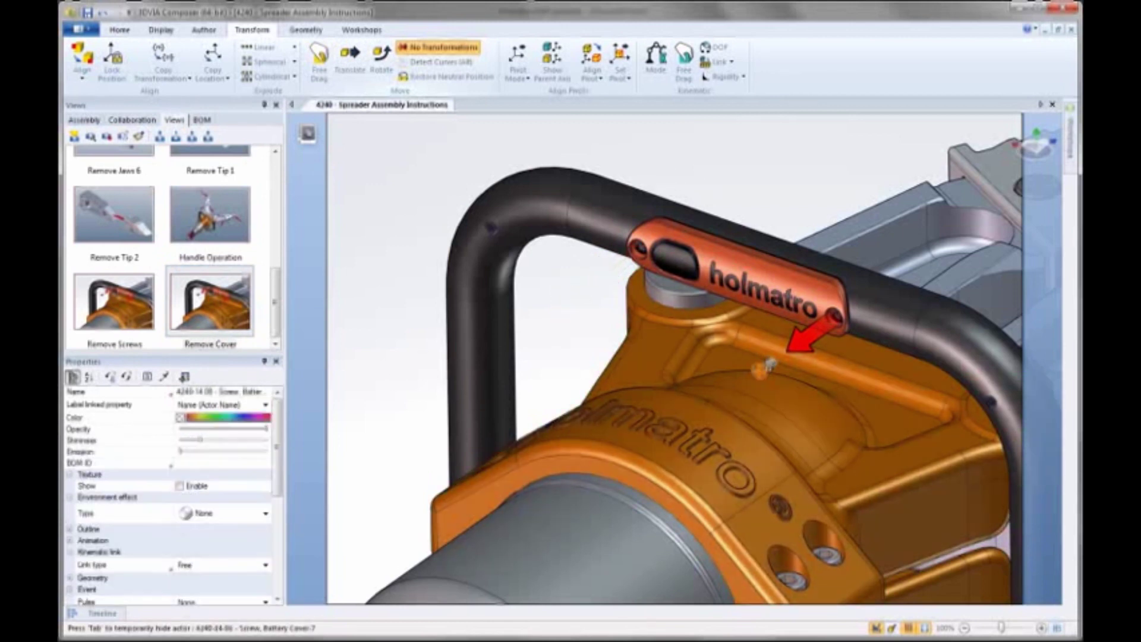
{"action": "left_click", "coordinate": [805, 329]}
{"action": "key", "text": "h"}
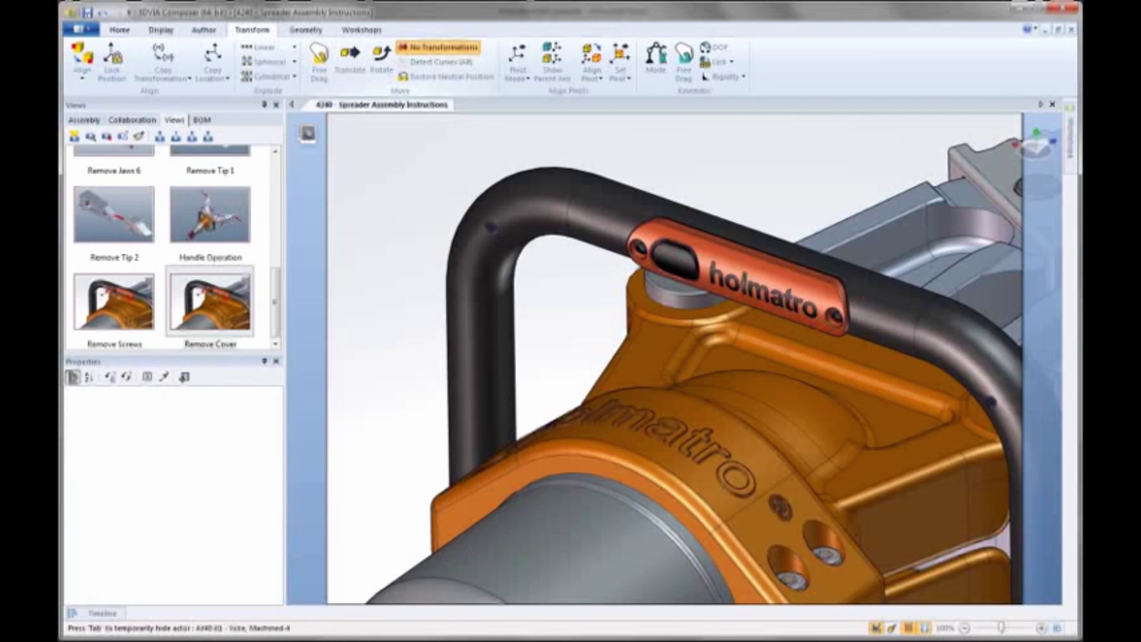
Translate the battery cover straight out of the handle and pull the blue battery out to between the cover and its housing
{"action": "left_click", "coordinate": [772, 303]}
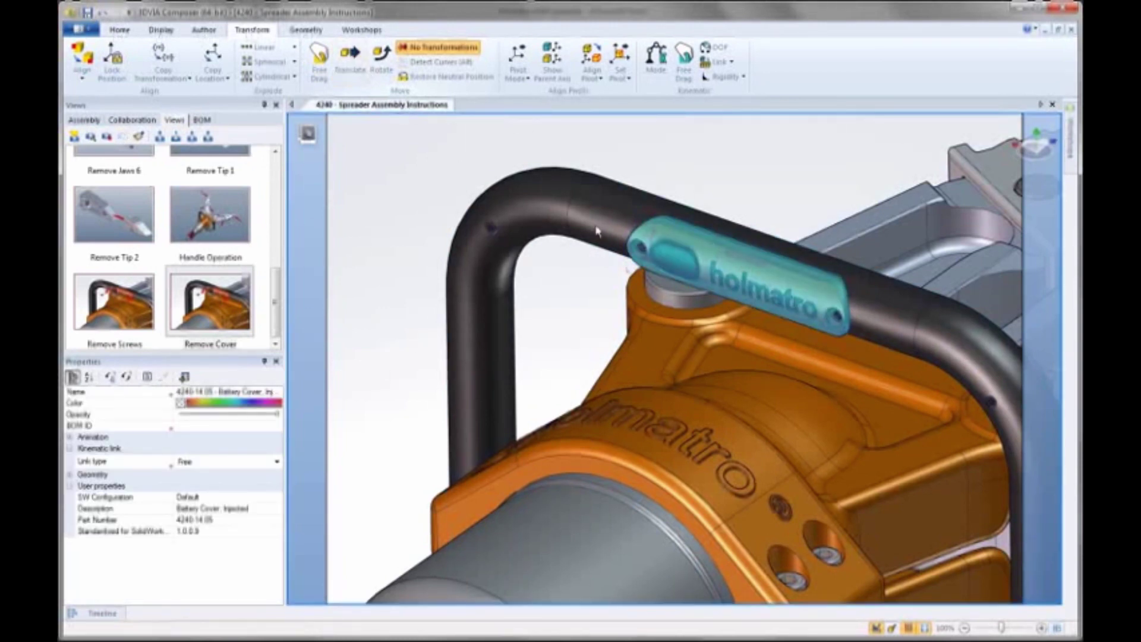
{"action": "left_click", "coordinate": [350, 60]}
{"action": "left_click_drag", "start_coordinate": [712, 299], "coordinate": [571, 404]}
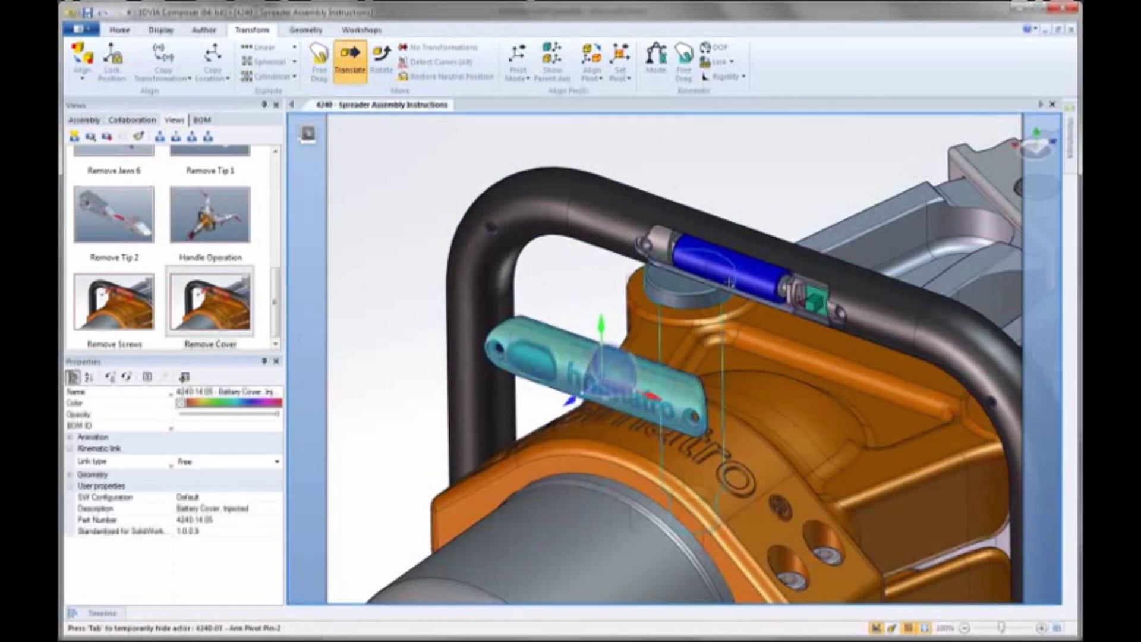
{"action": "left_click", "coordinate": [707, 285]}
{"action": "left_click_drag", "start_coordinate": [704, 289], "coordinate": [634, 331]}
{"action": "key", "text": "Escape"}
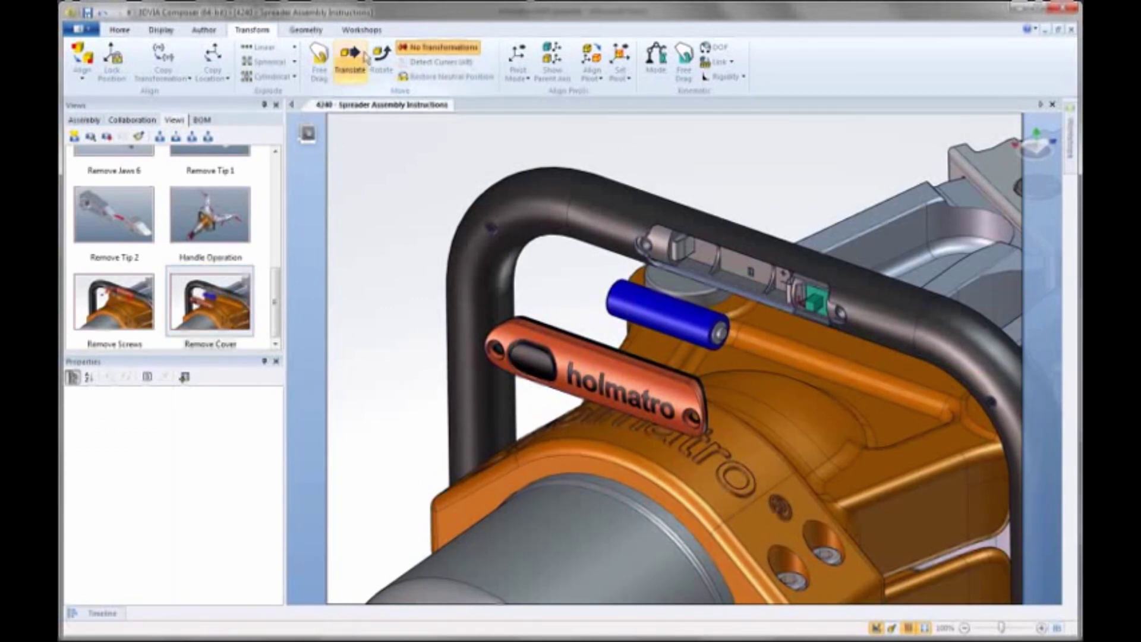
Export all views as high-resolution JPEGs named 4240 - Spreader Assembly Instructions into the Instruction Images folder, using the Instruction Sheets profile
{"action": "left_click", "coordinate": [362, 30]}
{"action": "left_click", "coordinate": [358, 60]}
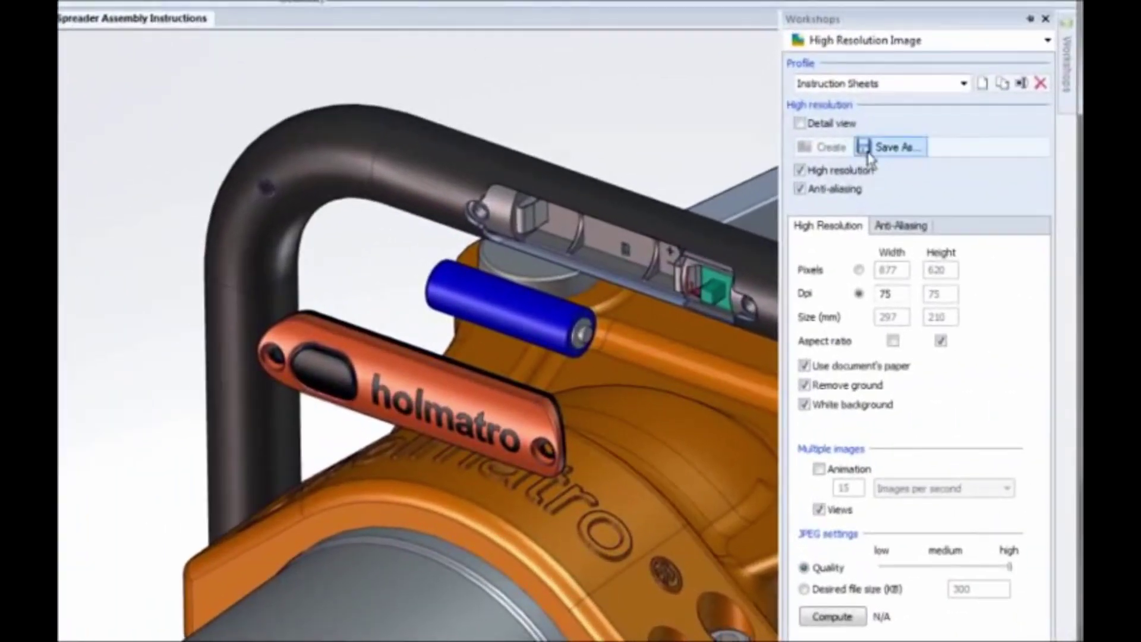
{"action": "left_click", "coordinate": [868, 148]}
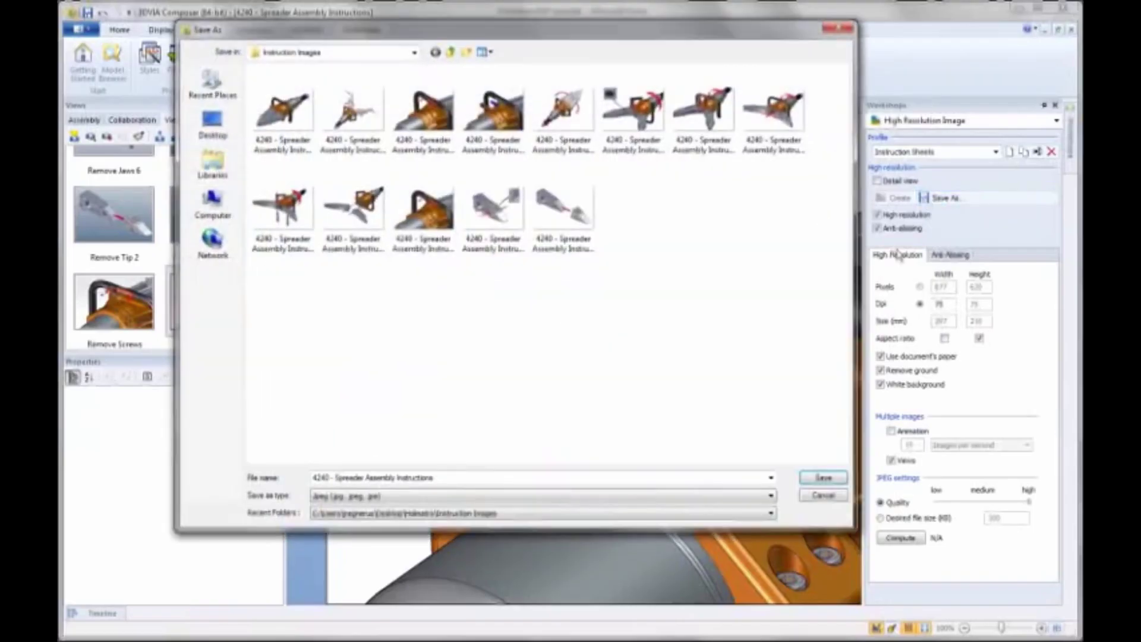
{"action": "left_click", "coordinate": [809, 474]}
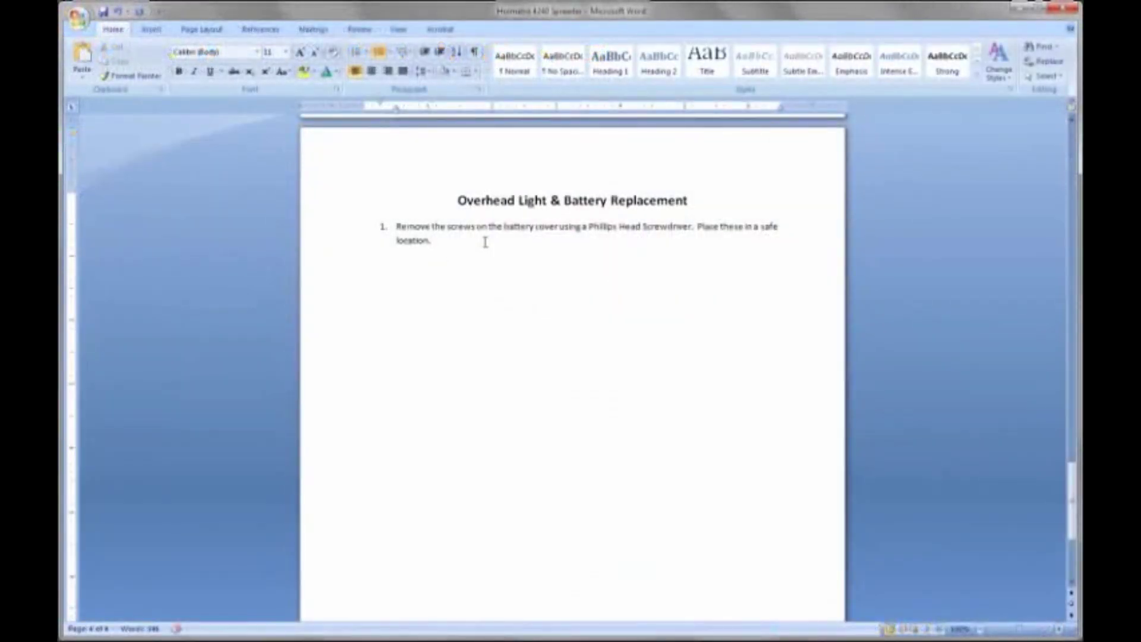
In Word, show the Holmatro 4240 Spreader manual two pages at a time and review it back to the first page
{"action": "left_click", "coordinate": [399, 29]}
{"action": "left_click", "coordinate": [457, 61]}
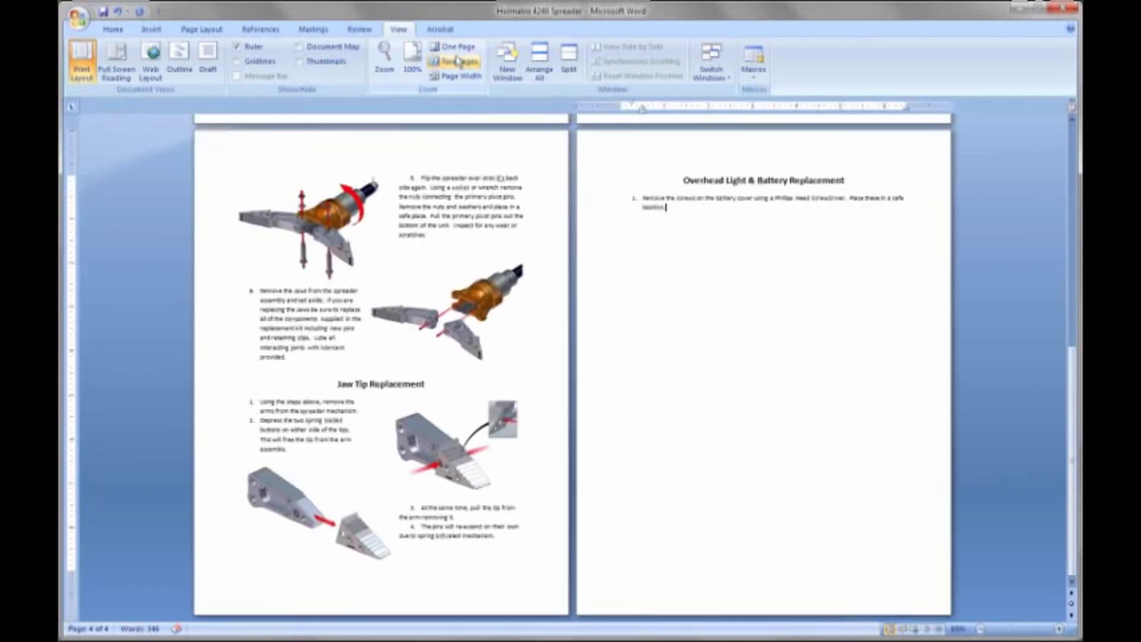
{"action": "scroll", "coordinate": [448, 250], "scroll_direction": "up", "scroll_amount": 10}
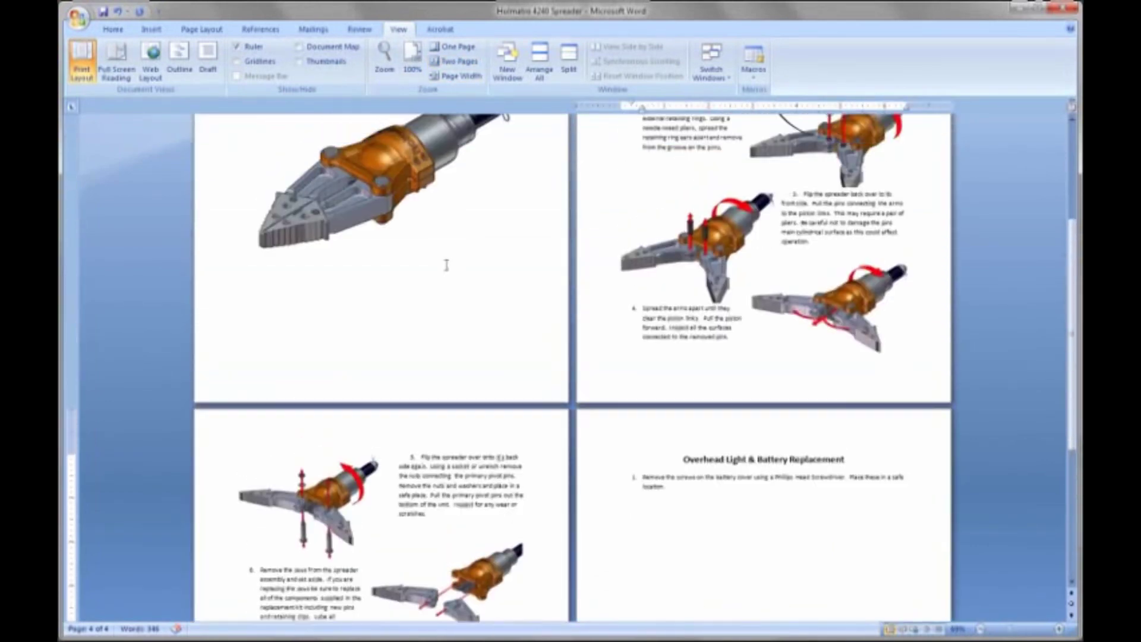
{"action": "scroll", "coordinate": [446, 279], "scroll_direction": "up", "scroll_amount": 2}
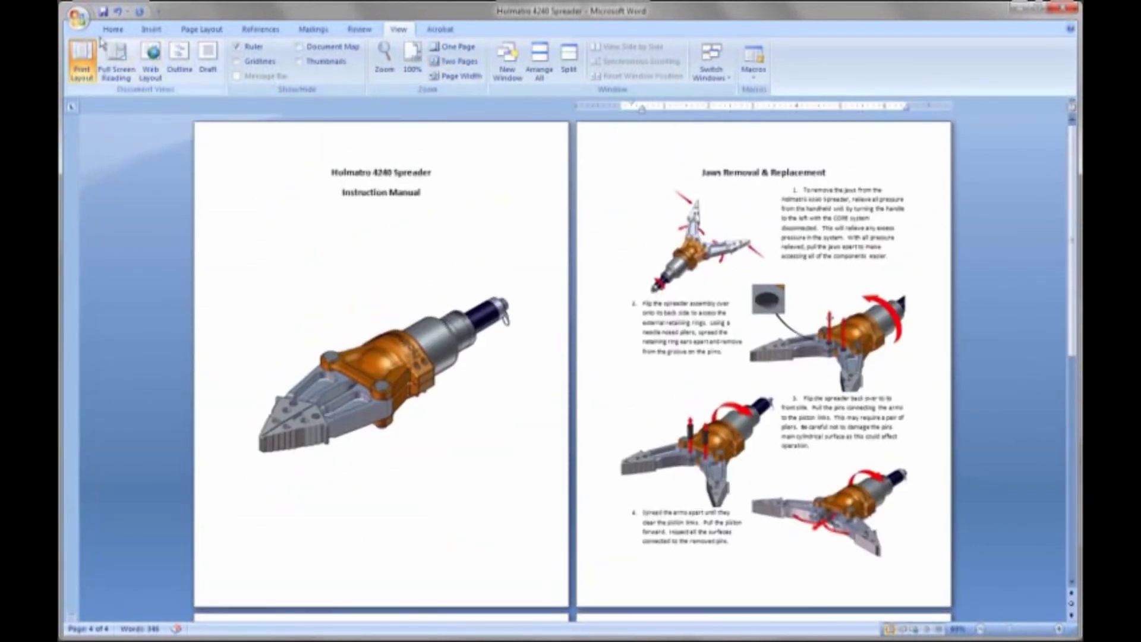
Update all linked pictures in the manual from their source image files
{"action": "left_click", "coordinate": [78, 18]}
{"action": "mouse_move", "coordinate": [109, 189]}
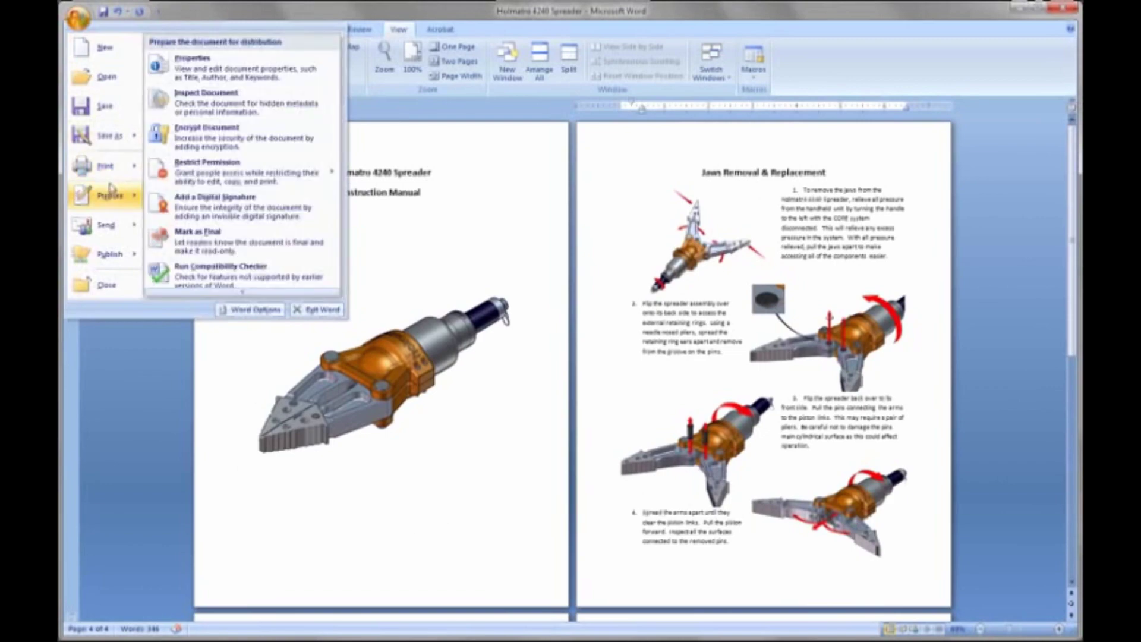
{"action": "left_click", "coordinate": [247, 276]}
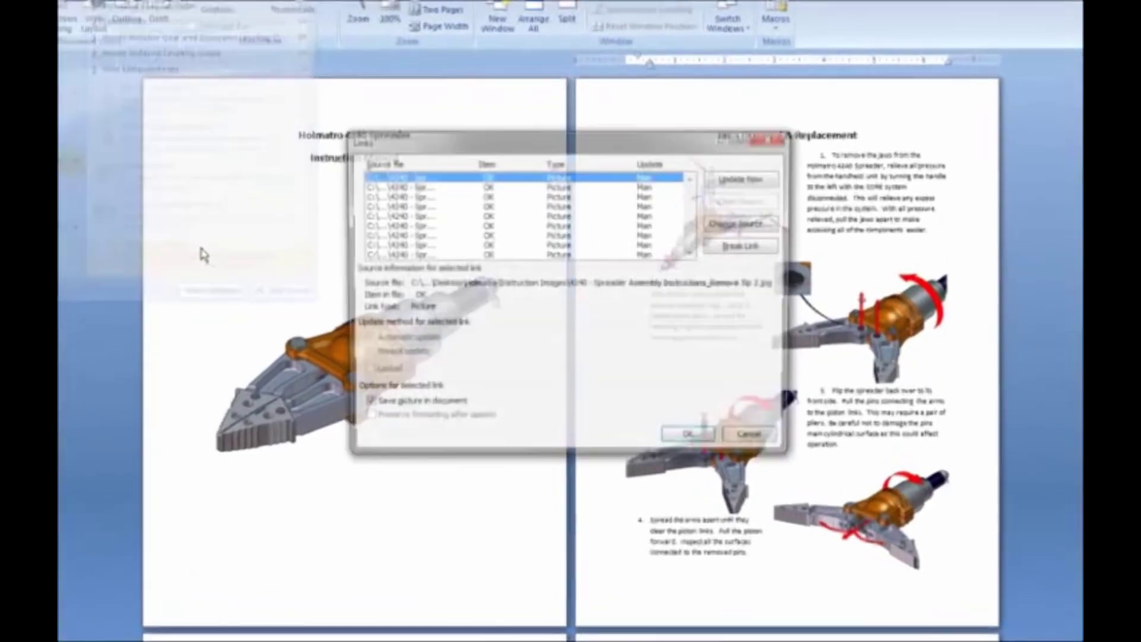
{"action": "left_click", "coordinate": [447, 277], "text": "shift"}
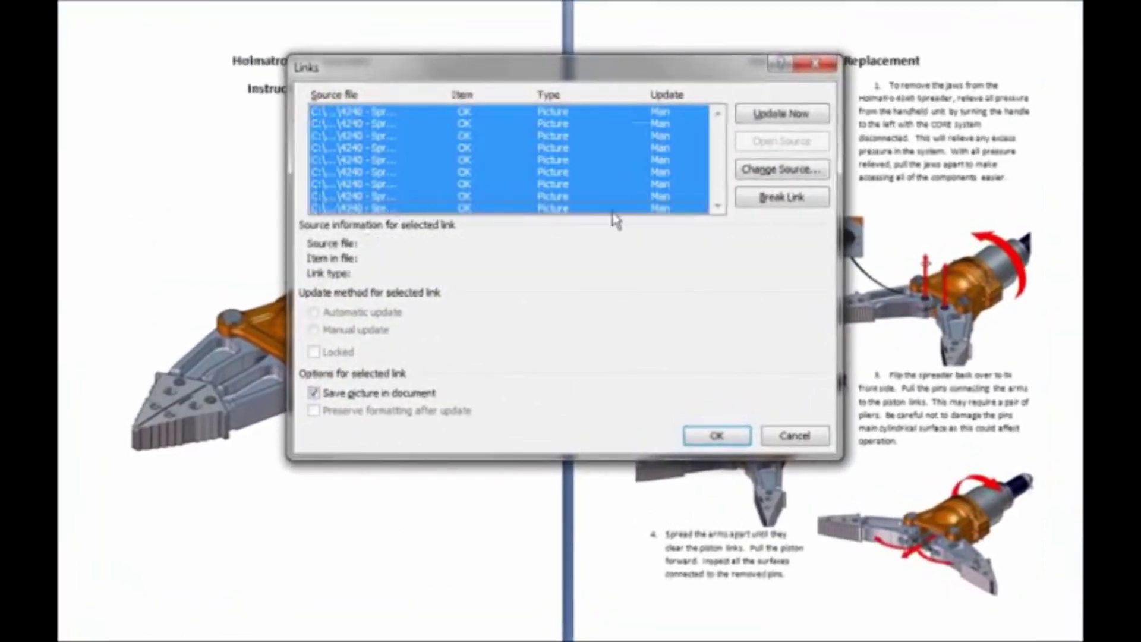
{"action": "left_click", "coordinate": [781, 115]}
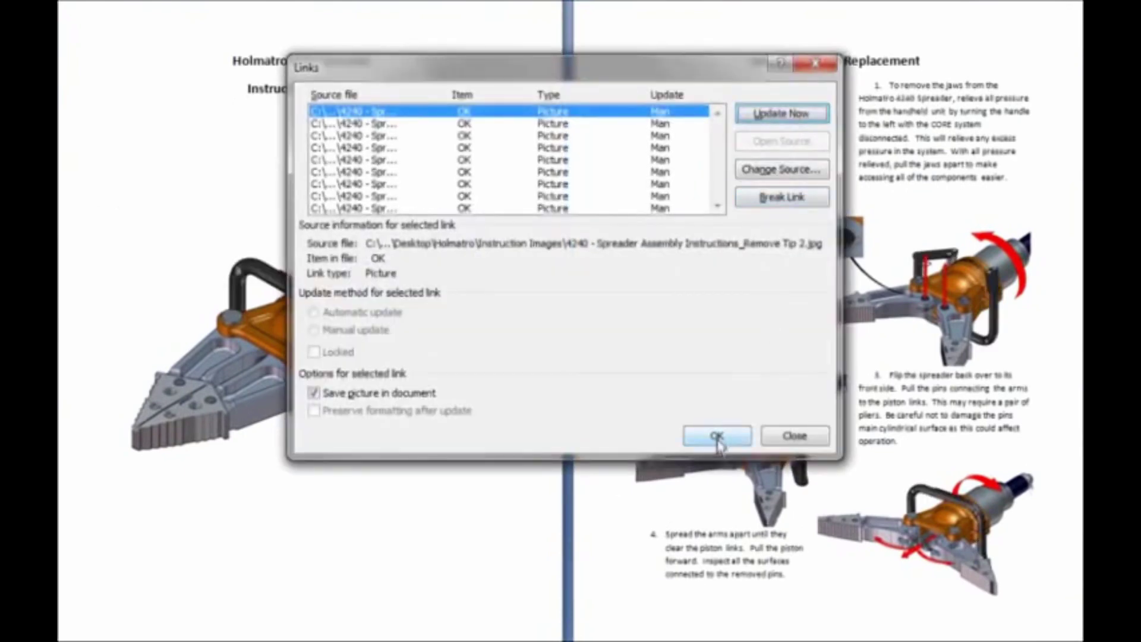
{"action": "left_click", "coordinate": [718, 437]}
Insert the Remove Screws image after step 1 of the Overhead Light & Battery Replacement section
{"action": "scroll", "coordinate": [725, 404], "scroll_direction": "down", "scroll_amount": 8}
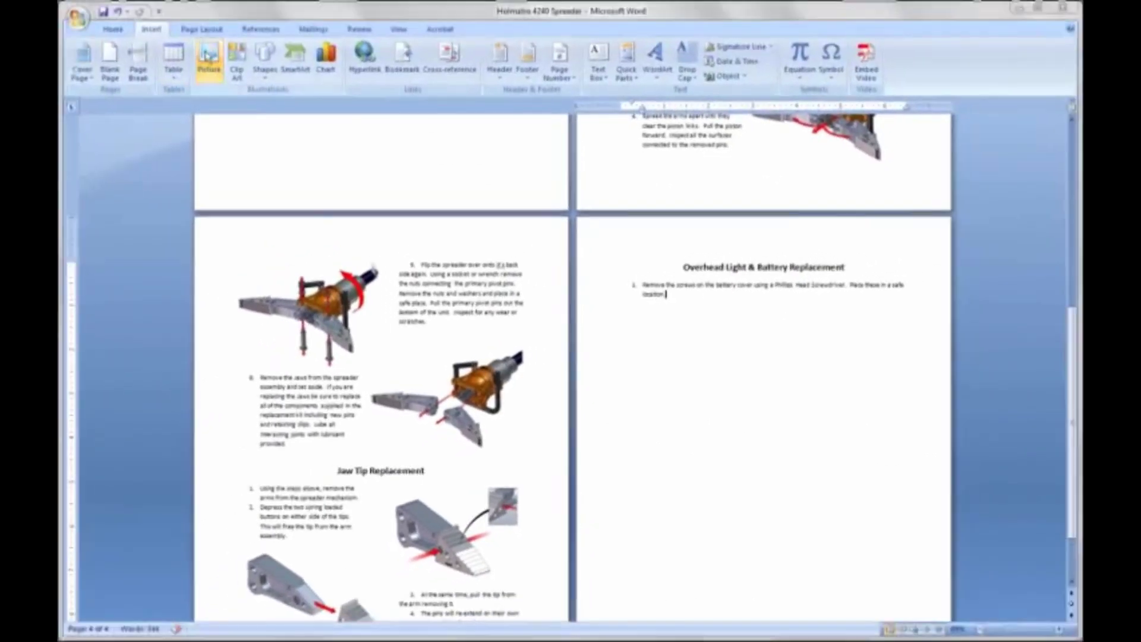
{"action": "left_click", "coordinate": [205, 59]}
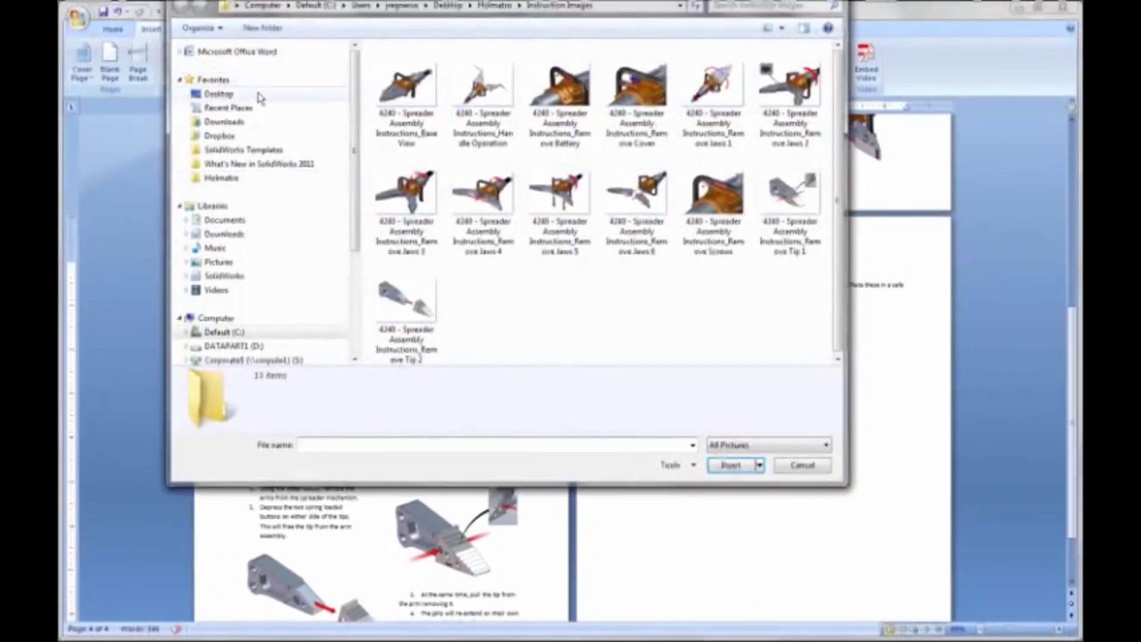
{"action": "double_click", "coordinate": [560, 101]}
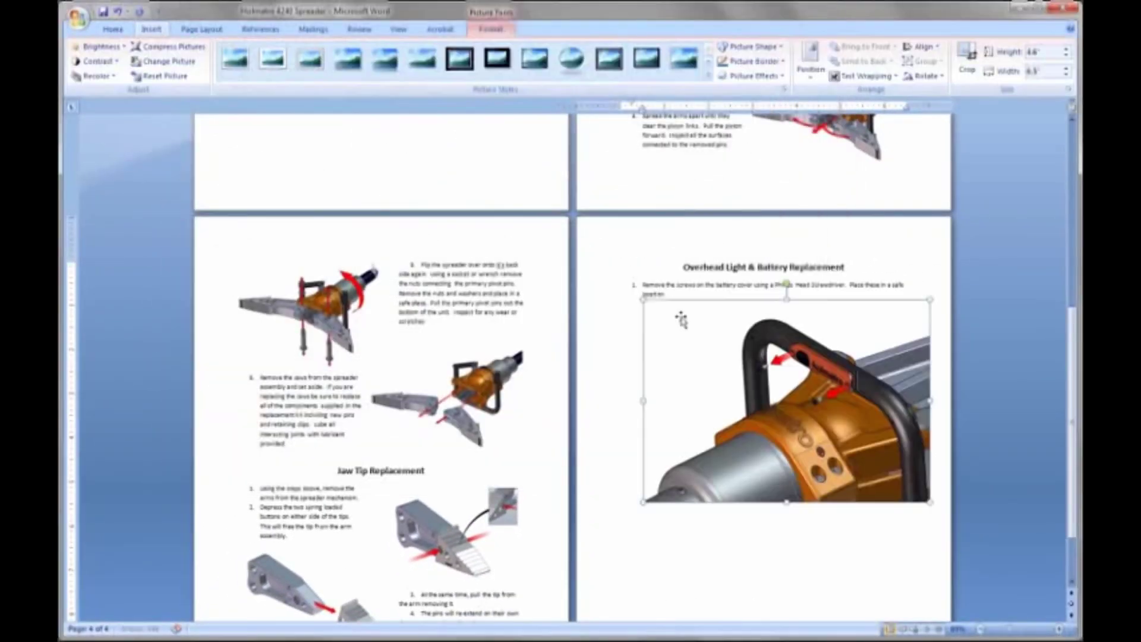
Shrink the inserted picture to about 3.71 inches wide, apply Tight text wrapping and place it beside the step 1 text
{"action": "left_click_drag", "start_coordinate": [639, 505], "coordinate": [767, 416]}
{"action": "right_click", "coordinate": [787, 343]}
{"action": "mouse_move", "coordinate": [840, 488]}
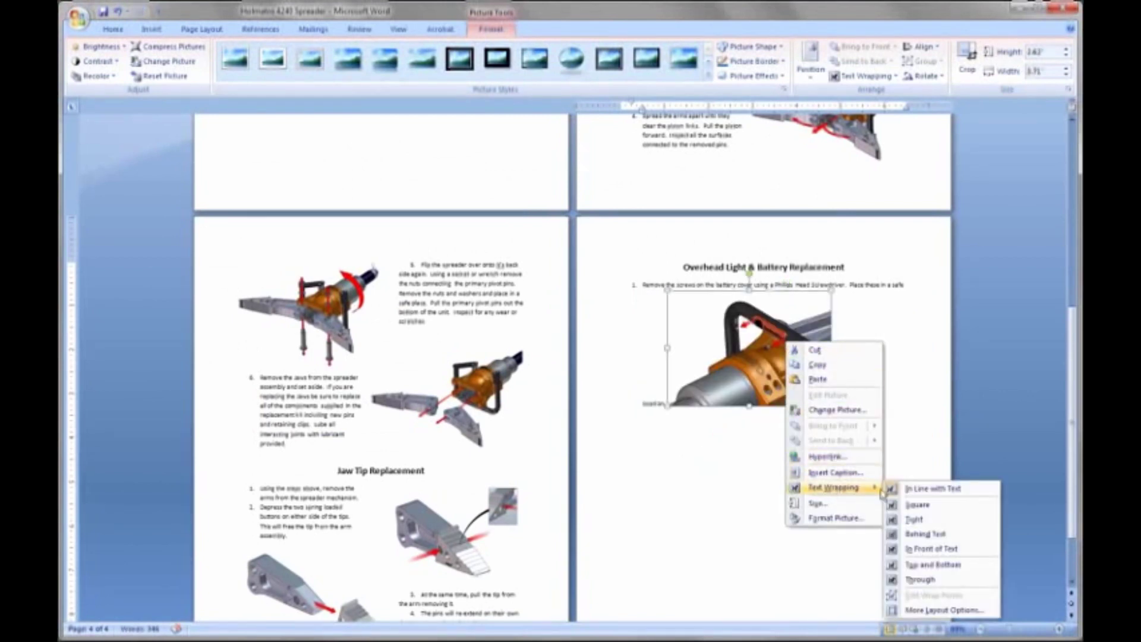
{"action": "left_click", "coordinate": [941, 526]}
{"action": "left_click_drag", "start_coordinate": [773, 357], "coordinate": [835, 348]}
{"action": "left_click", "coordinate": [740, 440]}
Publish the manual as a PDF named Holmatro 4240 Spreader, replacing the existing file, and page through the published document
{"action": "scroll", "coordinate": [740, 440], "scroll_direction": "up", "scroll_amount": 10}
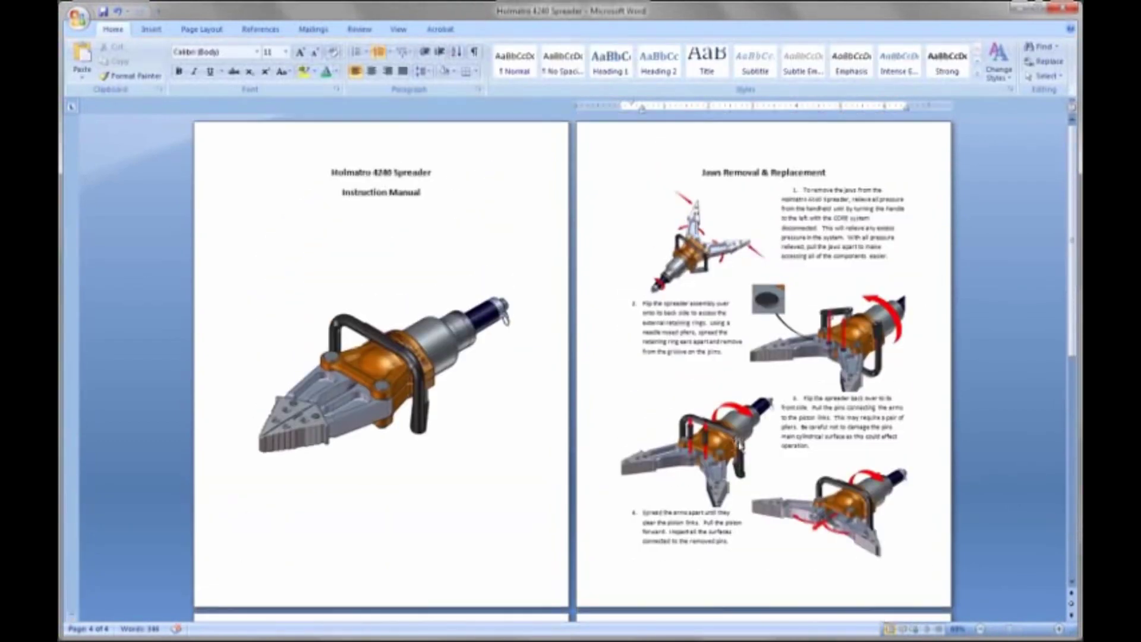
{"action": "left_click", "coordinate": [78, 18]}
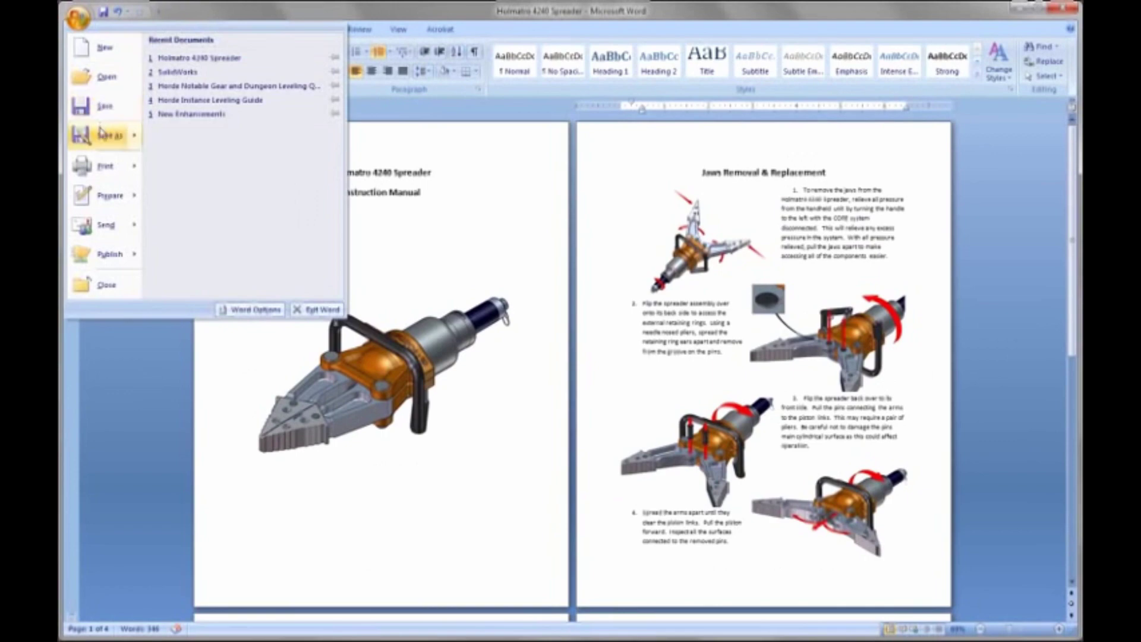
{"action": "mouse_move", "coordinate": [142, 136]}
{"action": "left_click", "coordinate": [222, 232]}
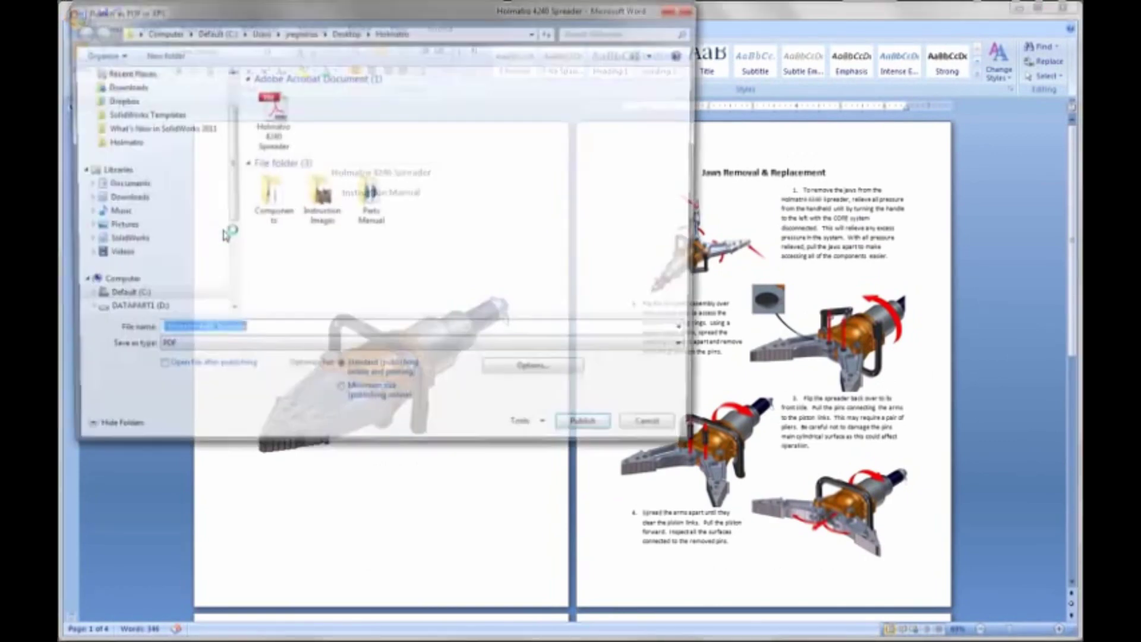
{"action": "left_click", "coordinate": [591, 430]}
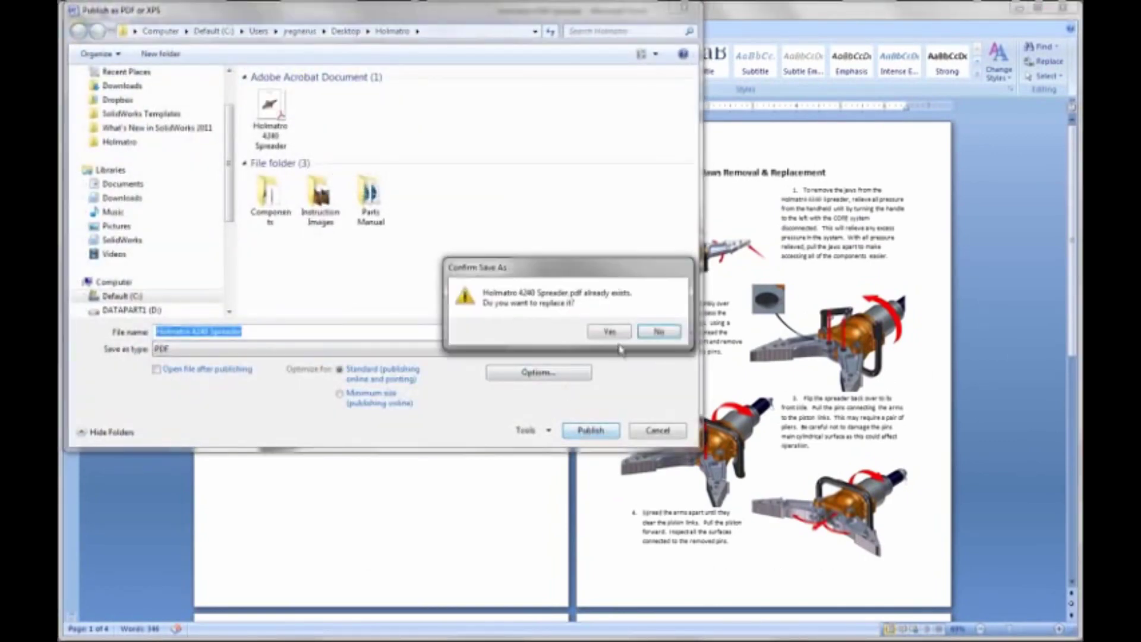
{"action": "left_click", "coordinate": [613, 331]}
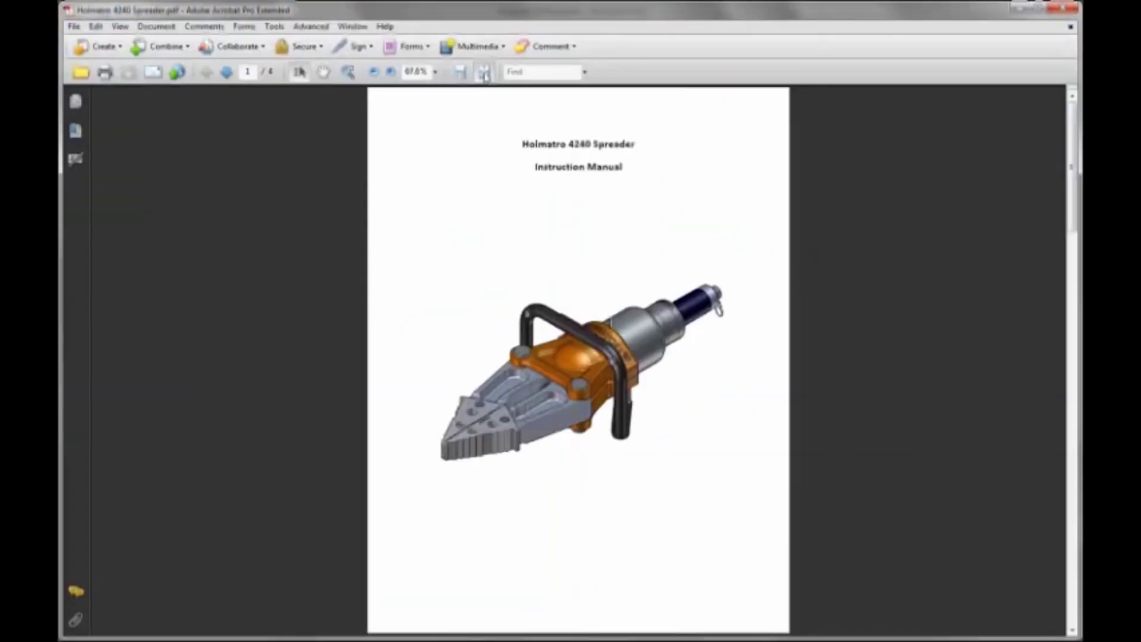
{"action": "scroll", "coordinate": [486, 77], "scroll_direction": "down", "scroll_amount": 1}
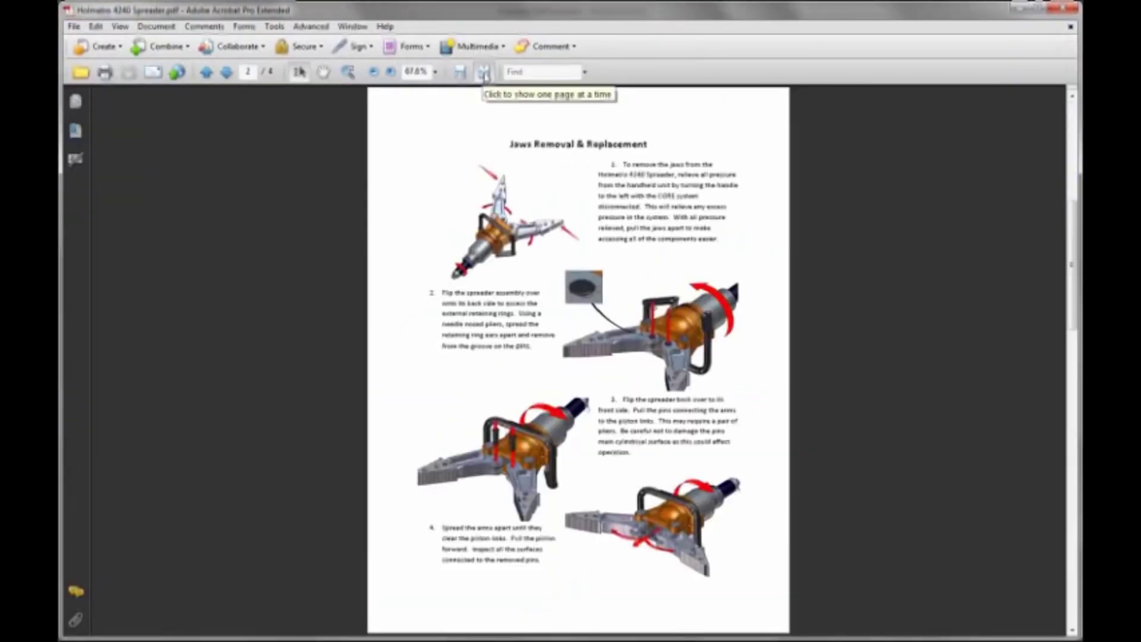
{"action": "scroll", "coordinate": [486, 75], "scroll_direction": "down", "scroll_amount": 1}
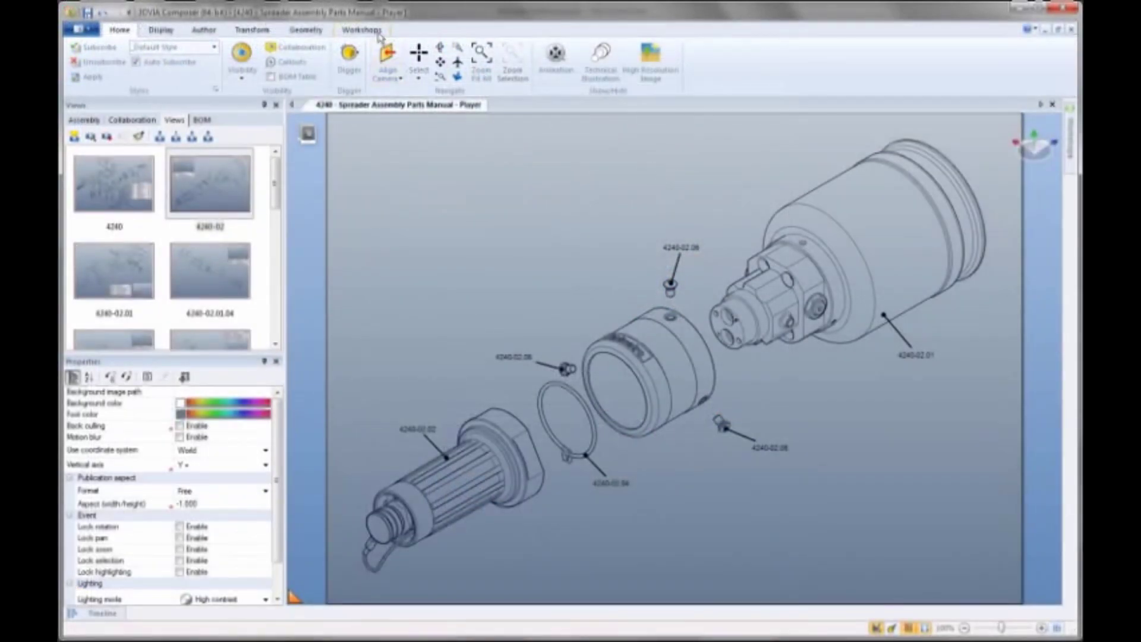
Limit the BOM list to the parts visible in view 4240-02 and show the BOM table on the page
{"action": "left_click", "coordinate": [376, 33]}
{"action": "left_click", "coordinate": [273, 59]}
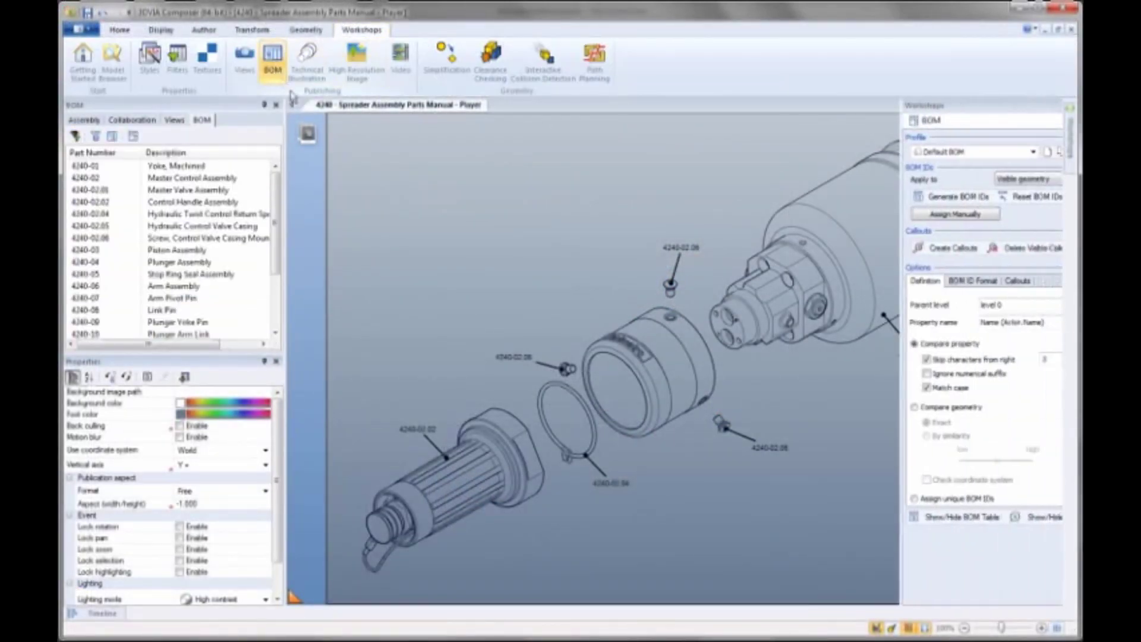
{"action": "left_click", "coordinate": [75, 136]}
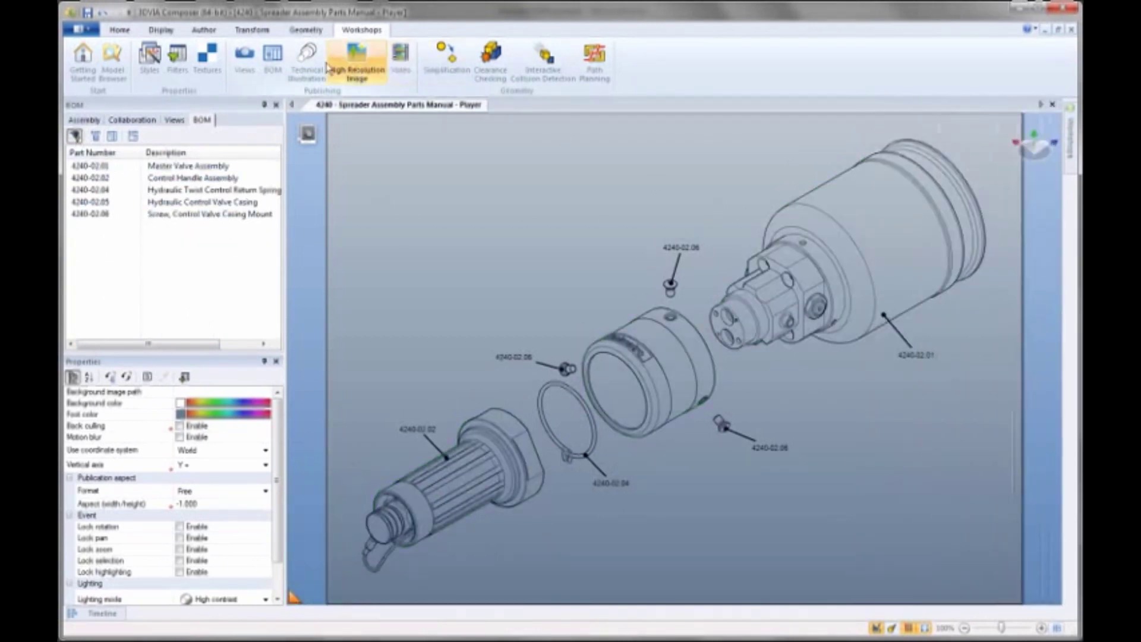
{"action": "left_click", "coordinate": [276, 67]}
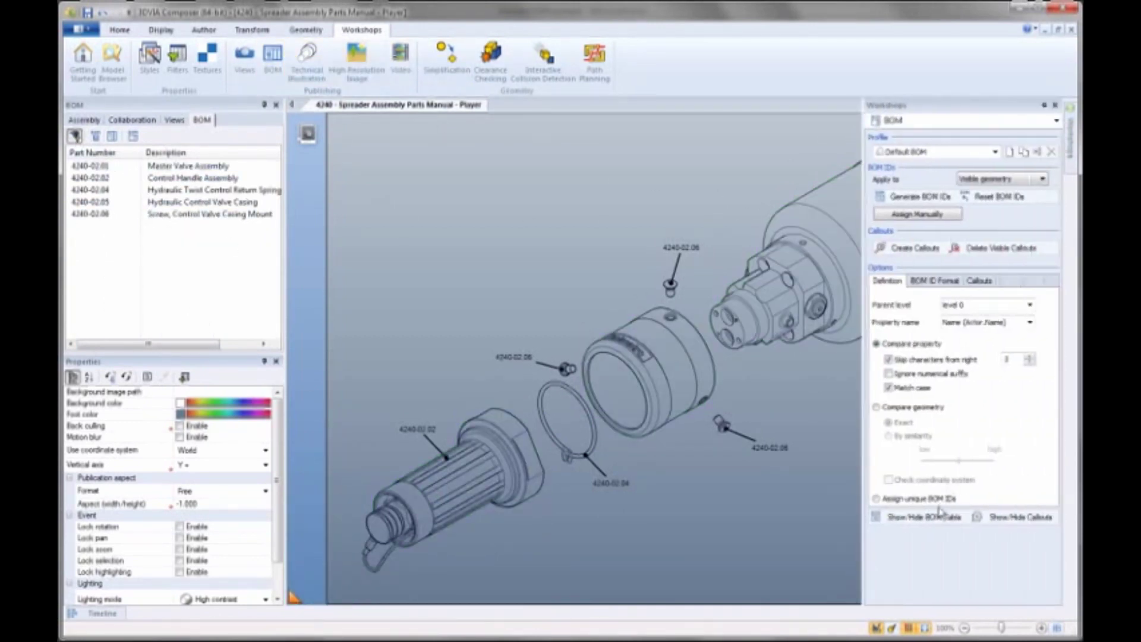
{"action": "left_click", "coordinate": [939, 517]}
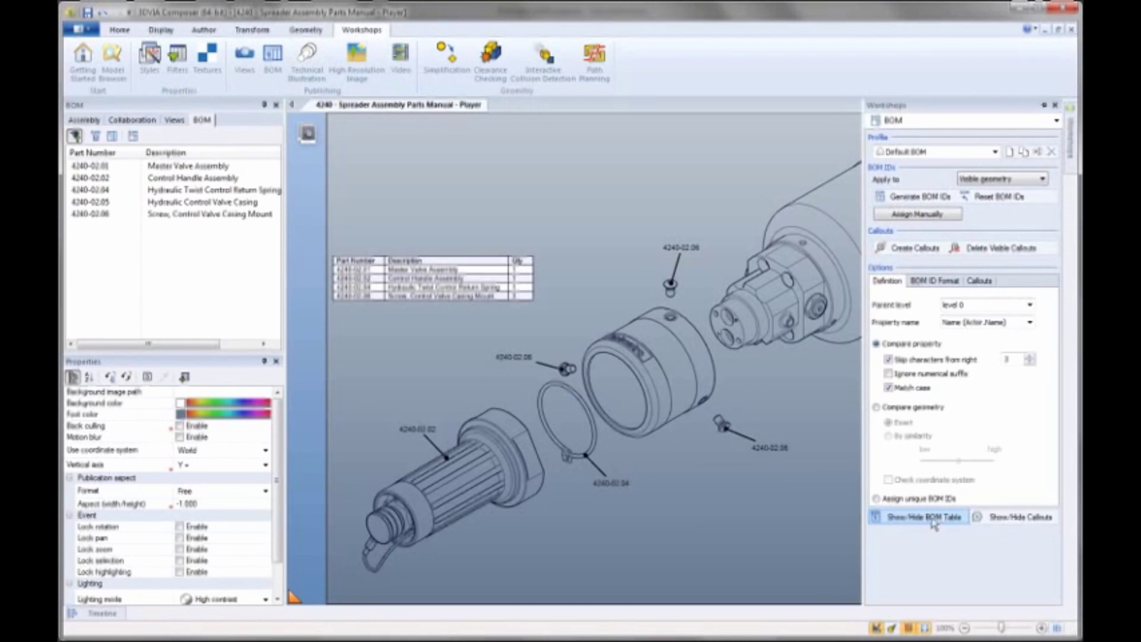
Insert the 4240 view as a 2D image on the page, place it directly above the BOM table and enlarge it to about 79 wide
{"action": "left_click", "coordinate": [174, 119]}
{"action": "left_click", "coordinate": [124, 189]}
{"action": "left_click_drag", "start_coordinate": [123, 189], "coordinate": [633, 169]}
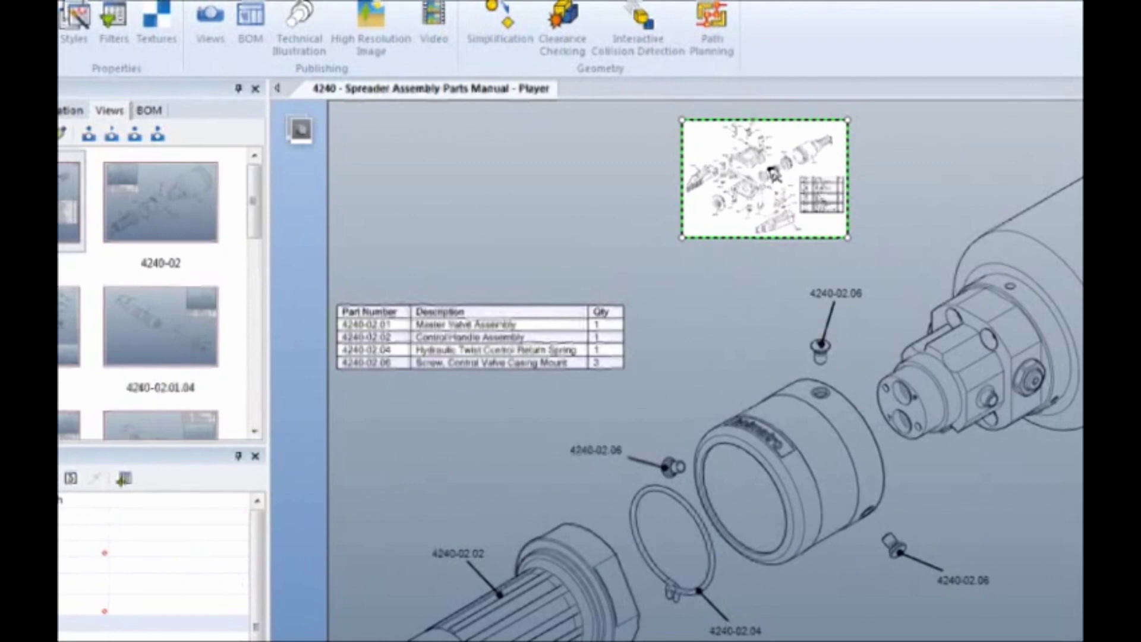
{"action": "left_click_drag", "start_coordinate": [773, 173], "coordinate": [440, 166]}
{"action": "left_click_drag", "start_coordinate": [513, 226], "coordinate": [614, 297]}
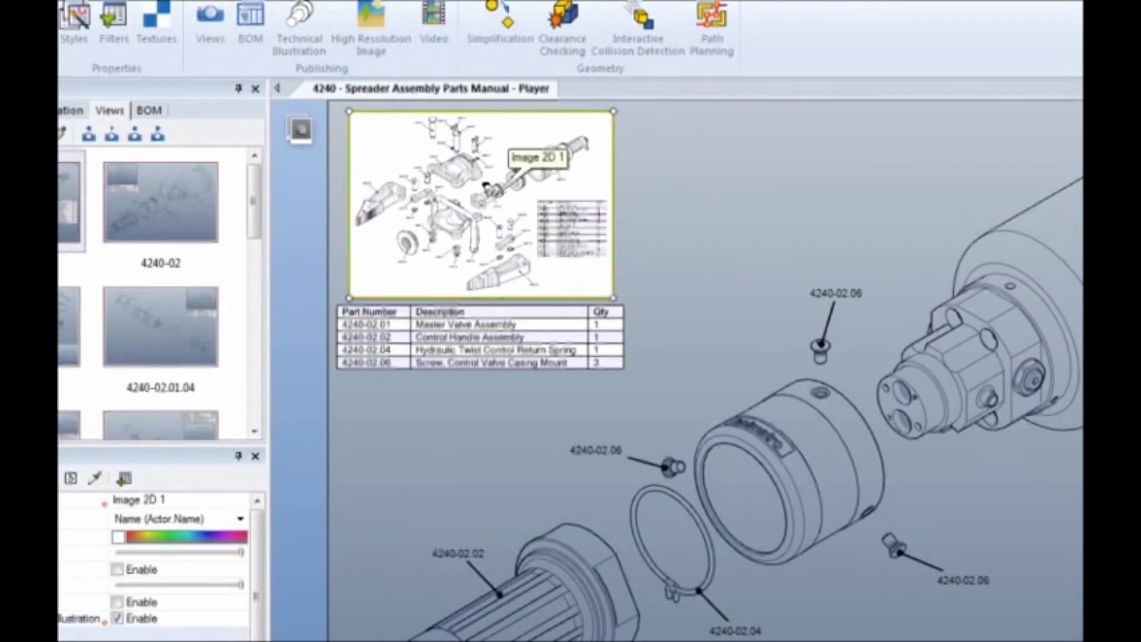
Test the view links by opening view 4240 from the inset image and returning to 4240-02 through the master control assembly
{"action": "left_click", "coordinate": [486, 185]}
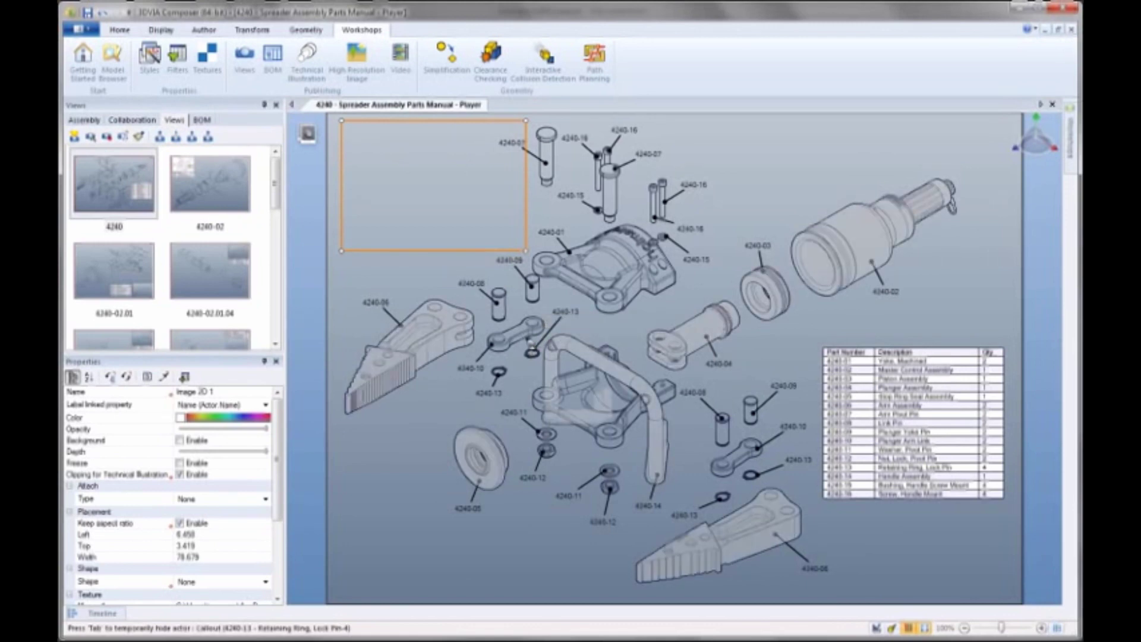
{"action": "left_click", "coordinate": [824, 248]}
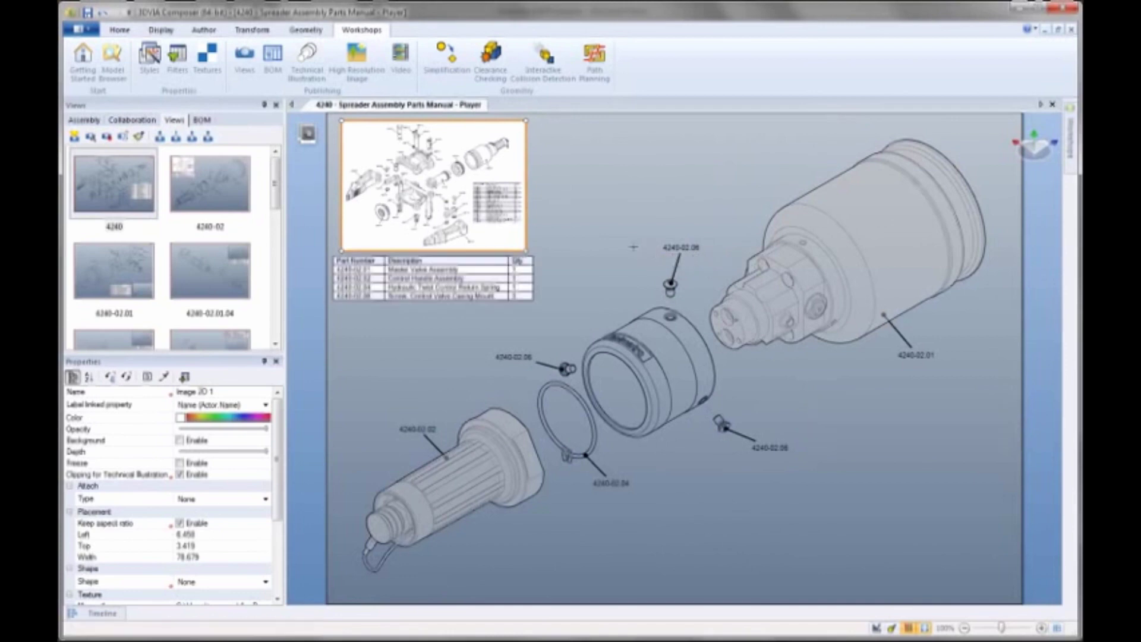
{"action": "left_click", "coordinate": [593, 206]}
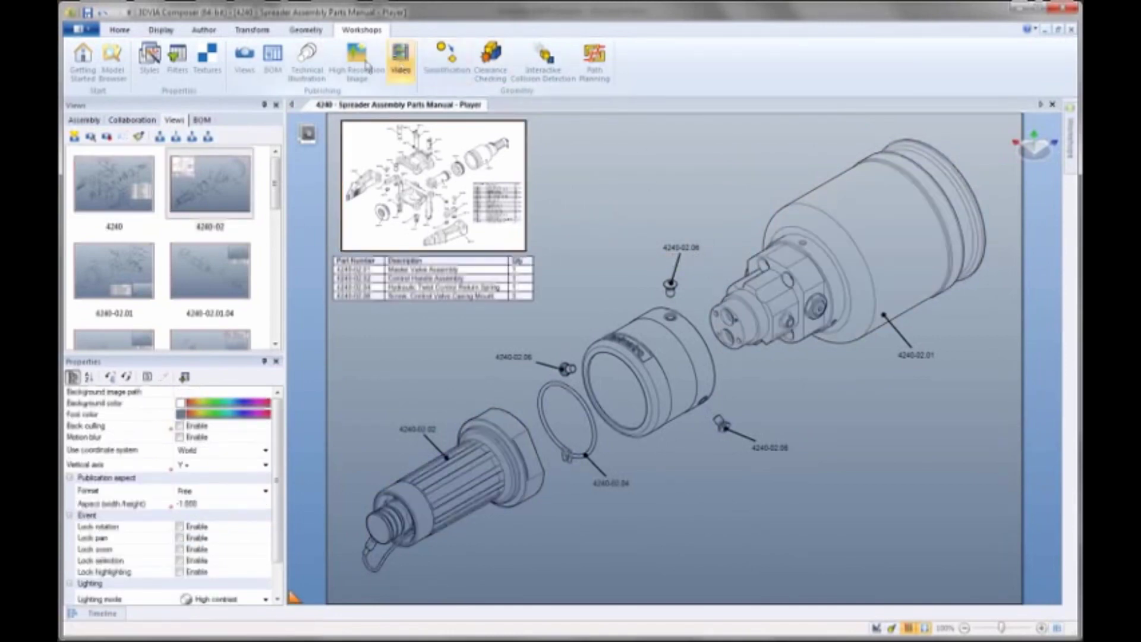
Generate a Technical Illustration preview of view 4240-02 using the My Publications profile
{"action": "left_click", "coordinate": [307, 60]}
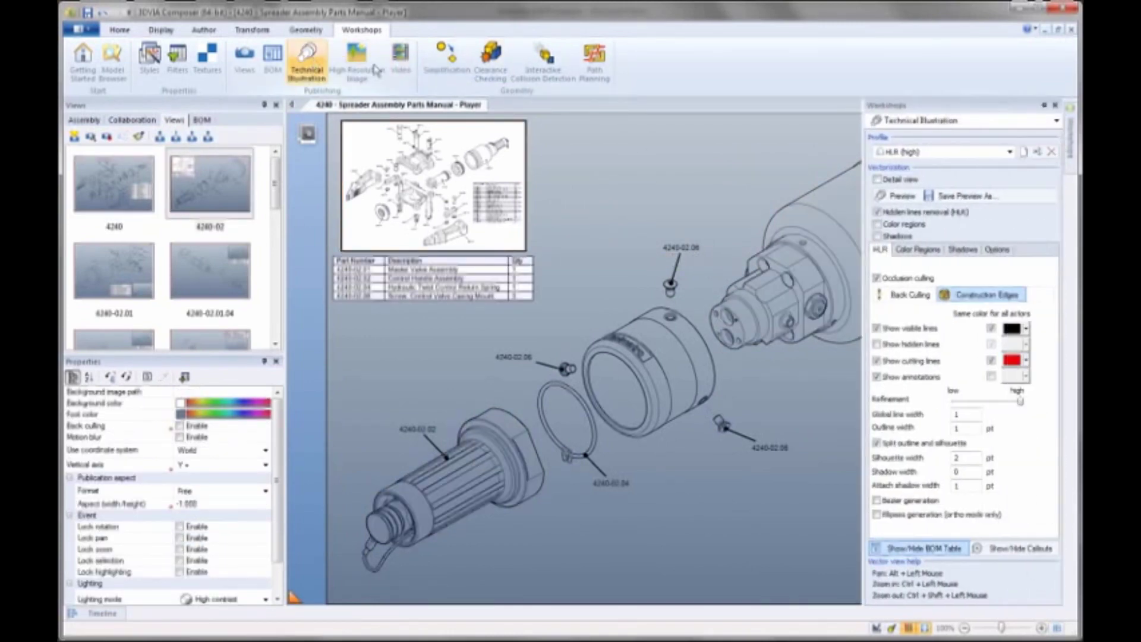
{"action": "left_click", "coordinate": [945, 152]}
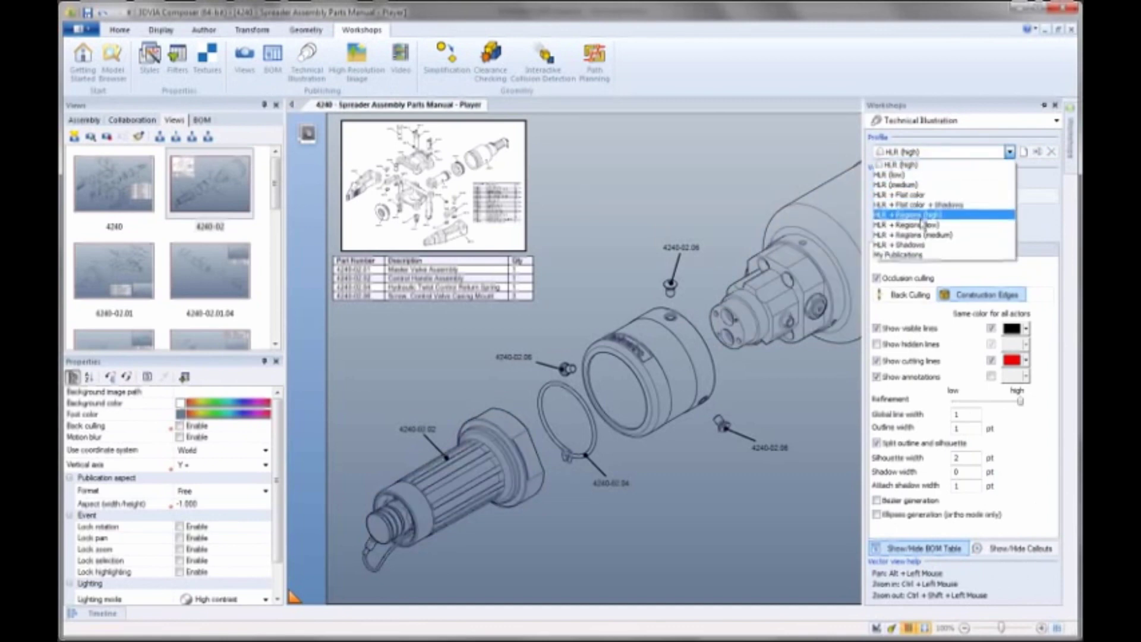
{"action": "left_click", "coordinate": [890, 252]}
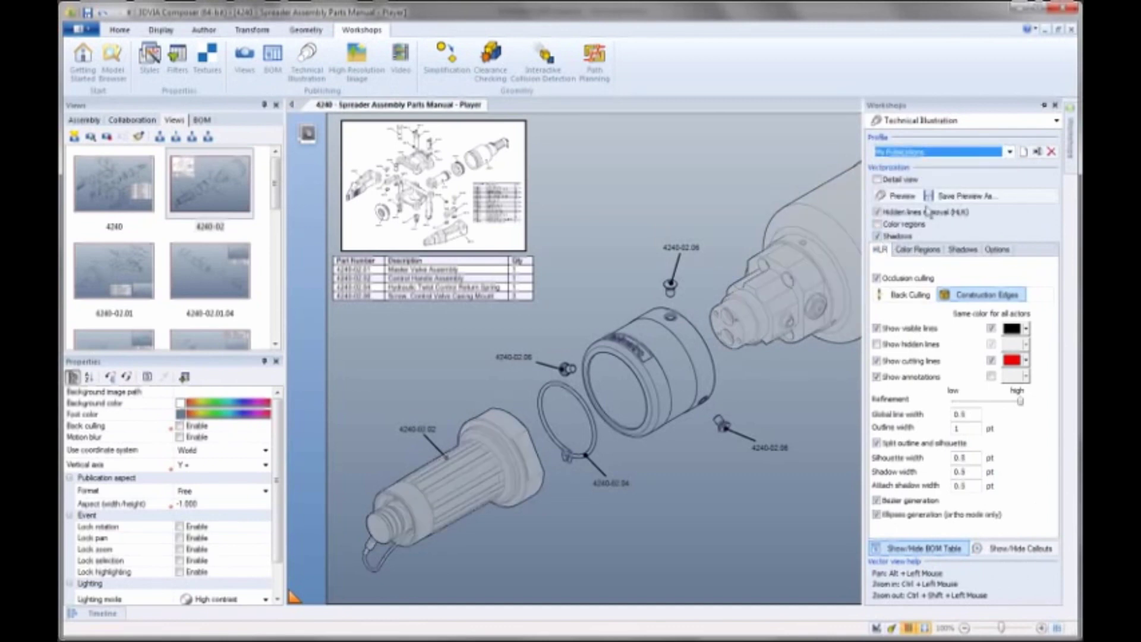
{"action": "left_click", "coordinate": [902, 197]}
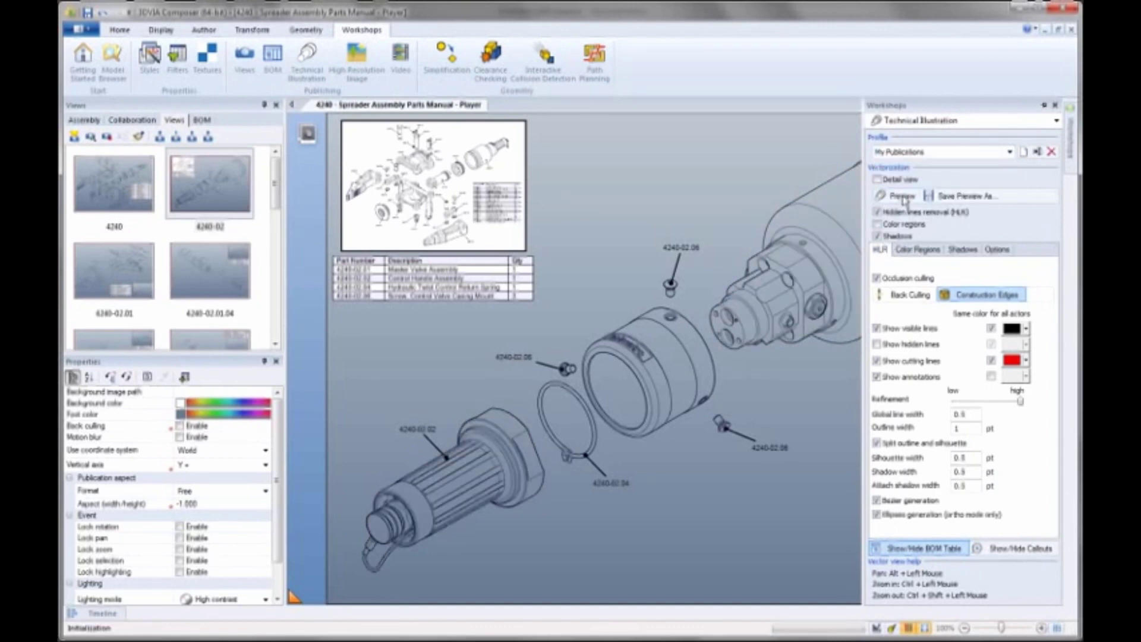